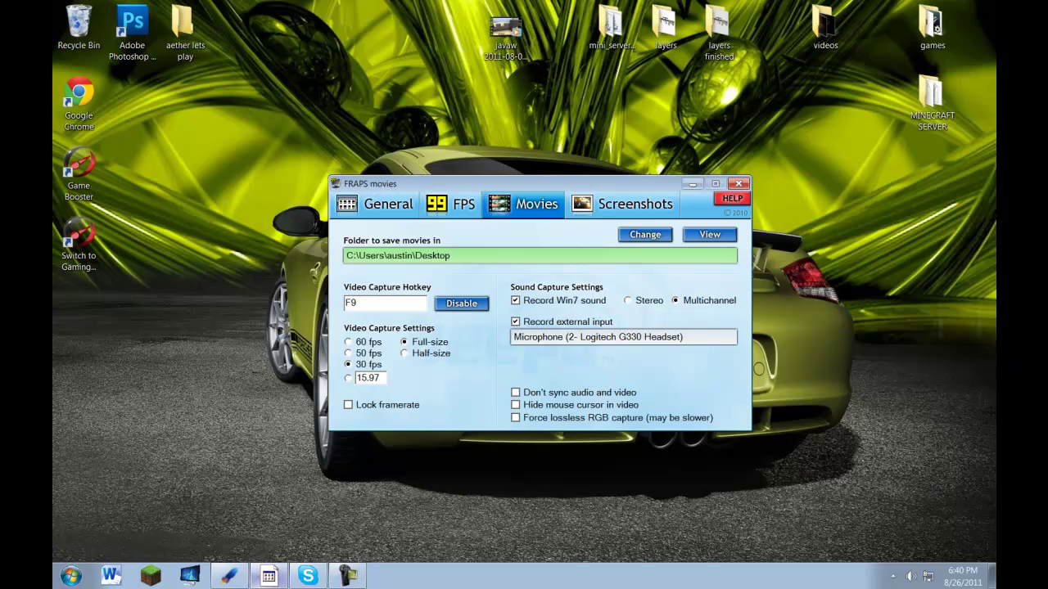
Open Google Chrome and search the web for "windows movie maker"
drag(532, 182, 614, 144)
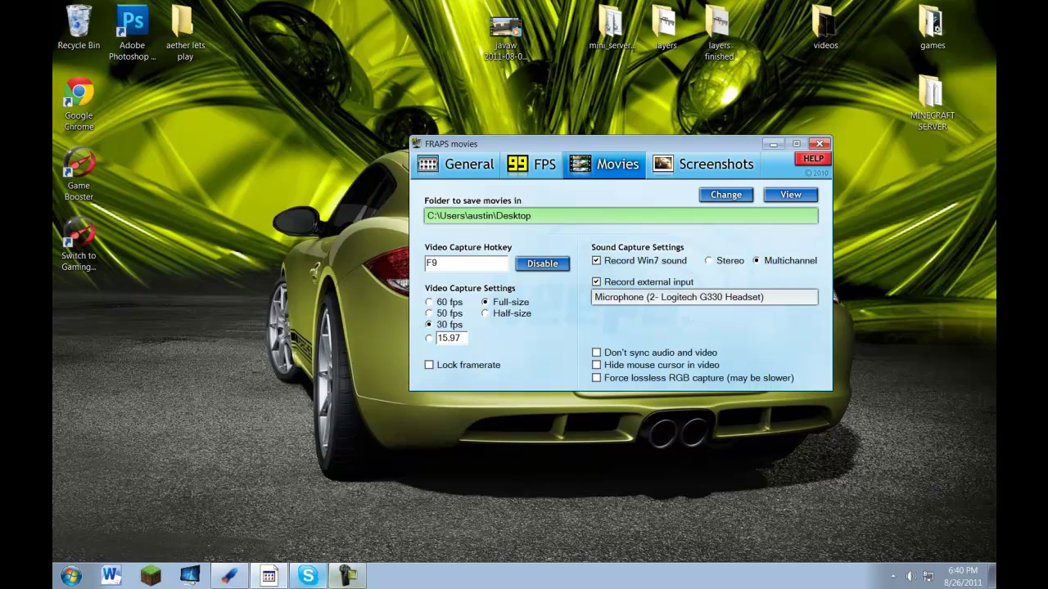
double_click(78, 99)
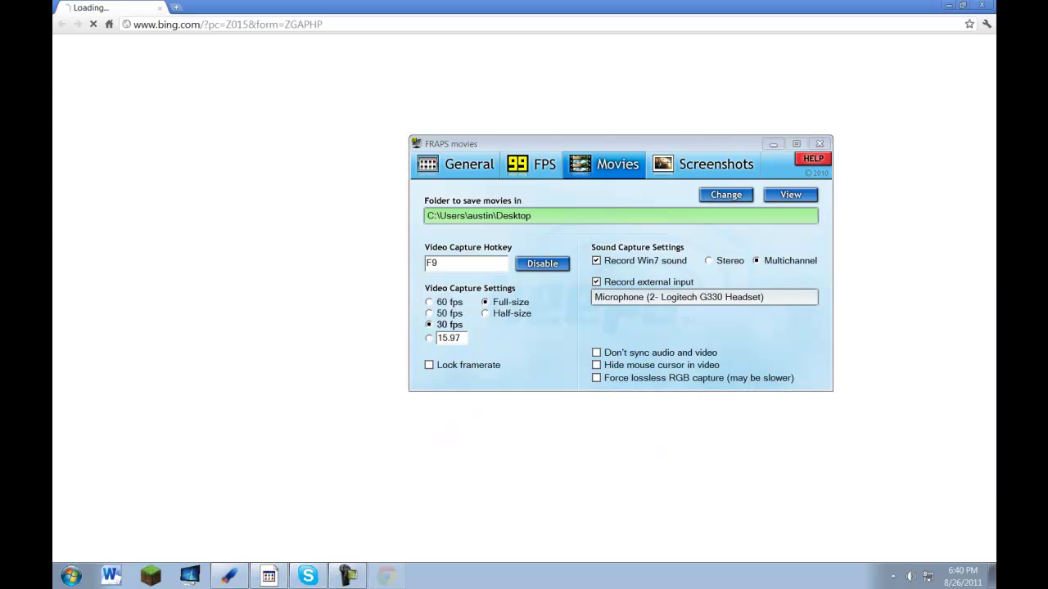
key(ctrl+l)
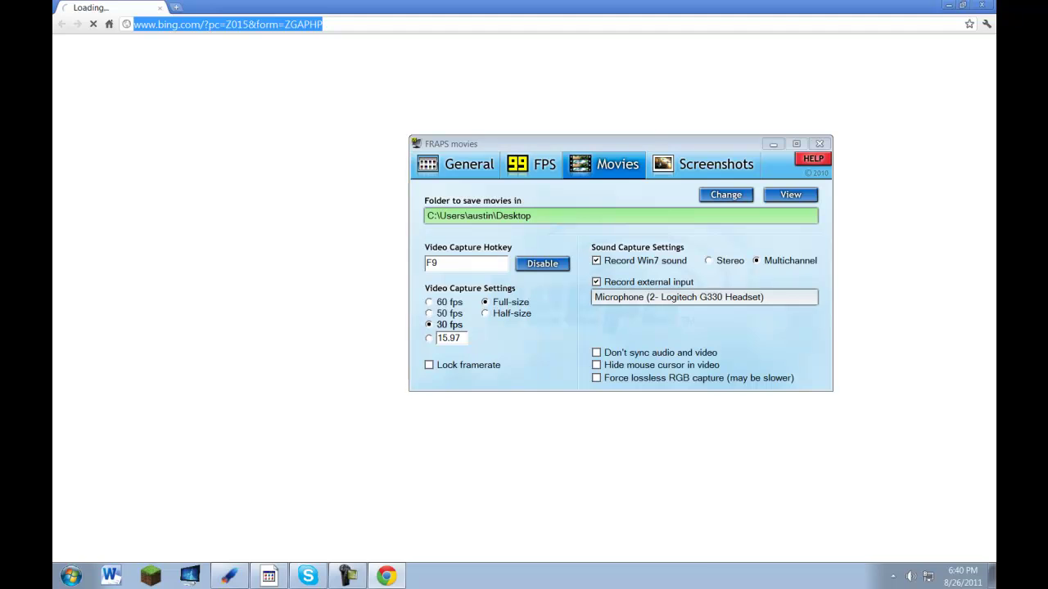
text(you)
key(BackSpace)
key(BackSpace)
key(BackSpace)
key(BackSpace)
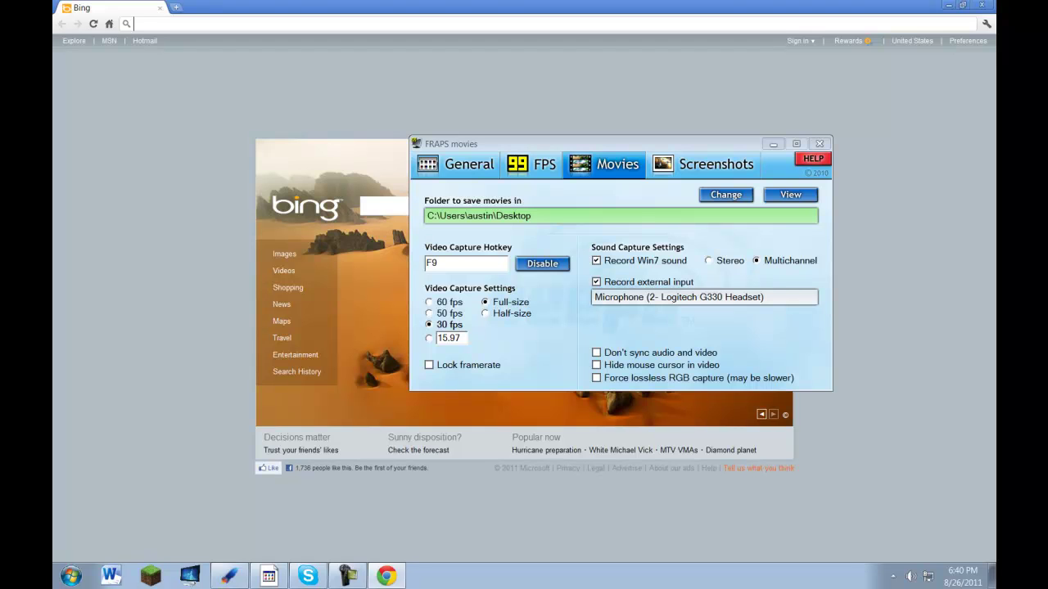
text(windows movie maker)
key(Return)
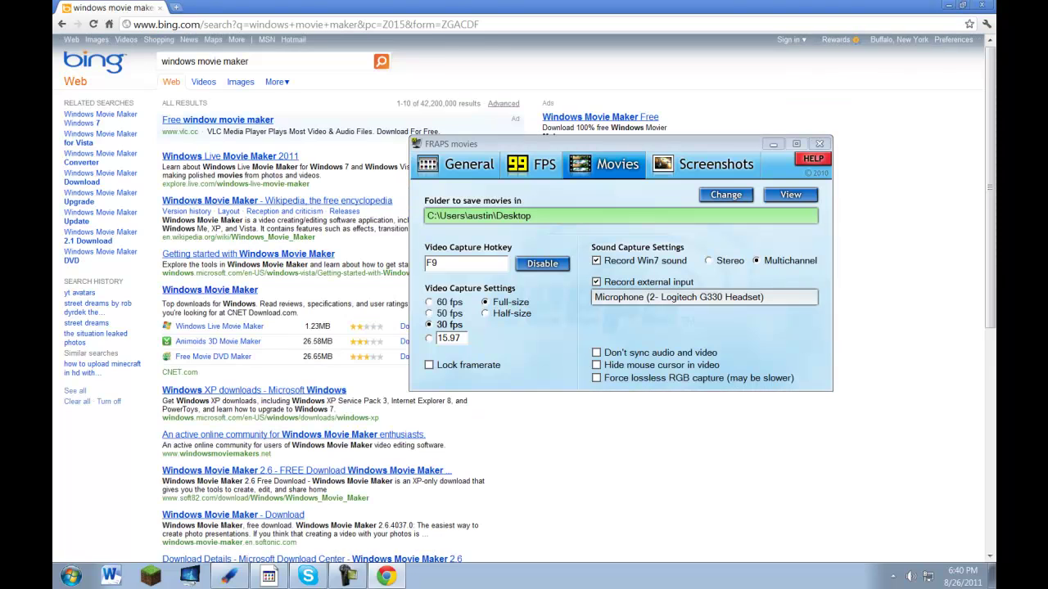
View the Windows Live Movie Maker 2011 page, and minimize the Fraps and browser windows to clear the desktop
click(230, 156)
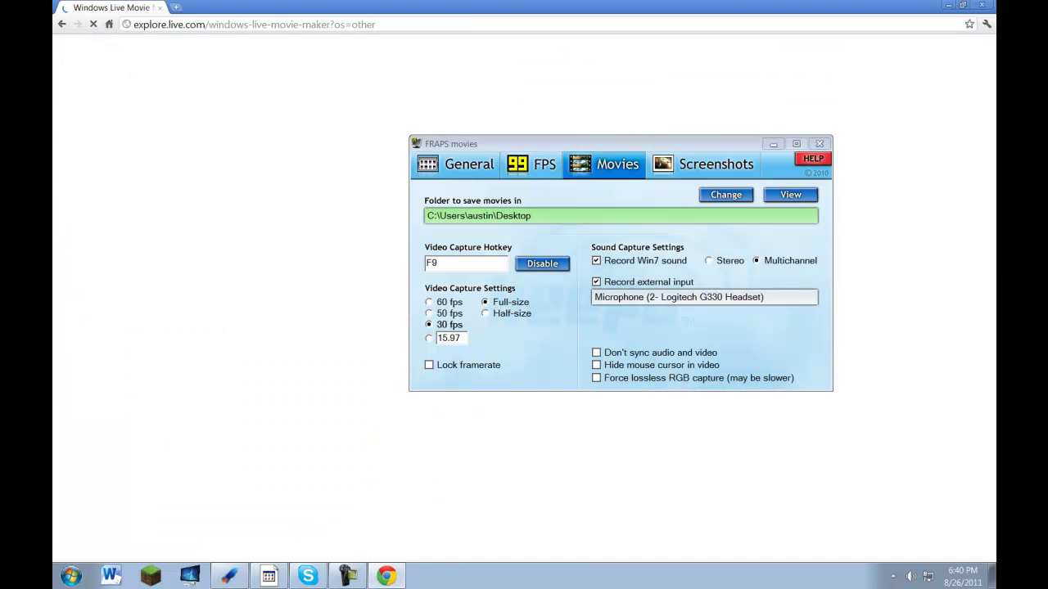
click(773, 144)
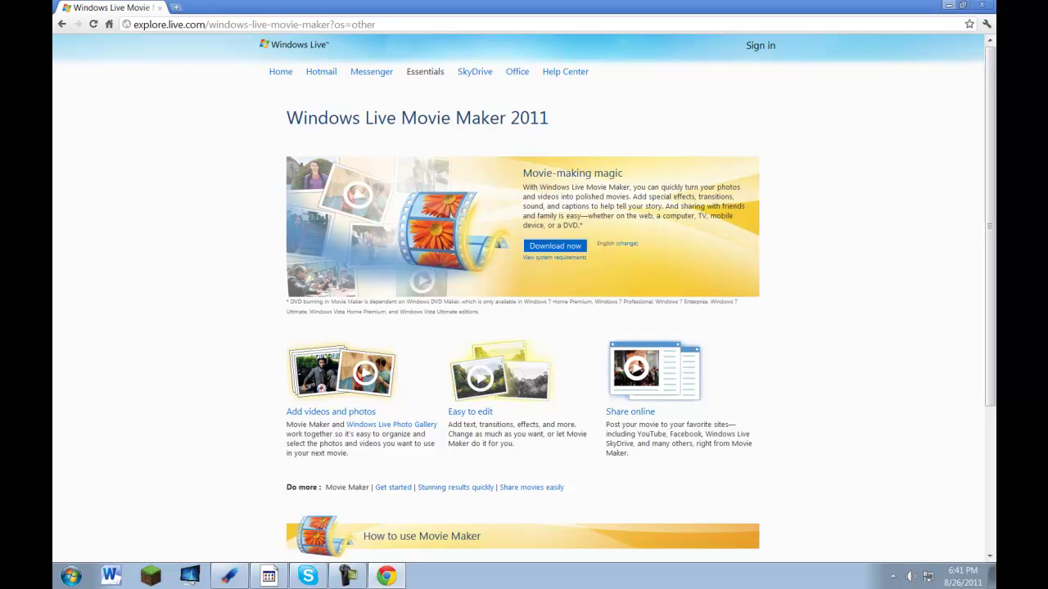
click(948, 4)
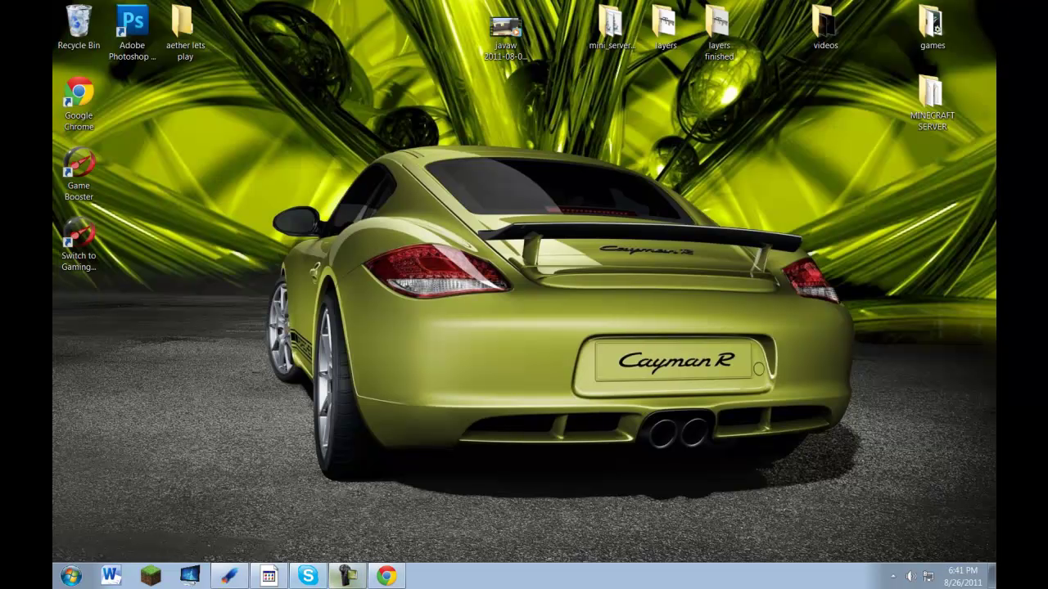
Restore the Fraps window and highlight the F9 video capture hotkey in the movie settings
click(269, 576)
drag(589, 145, 578, 163)
double_click(420, 283)
double_click(420, 282)
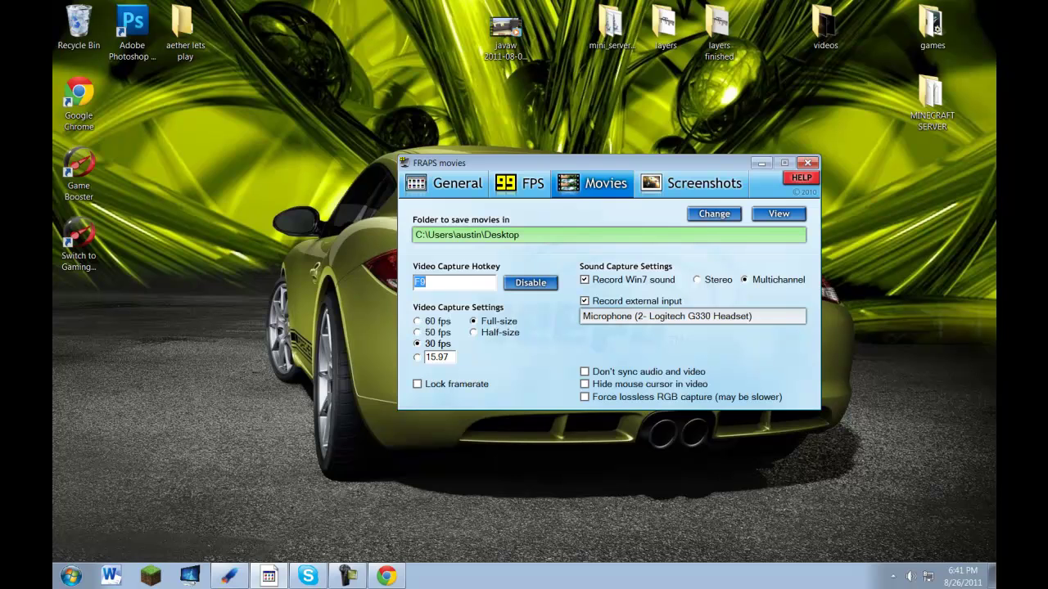
drag(630, 163, 442, 136)
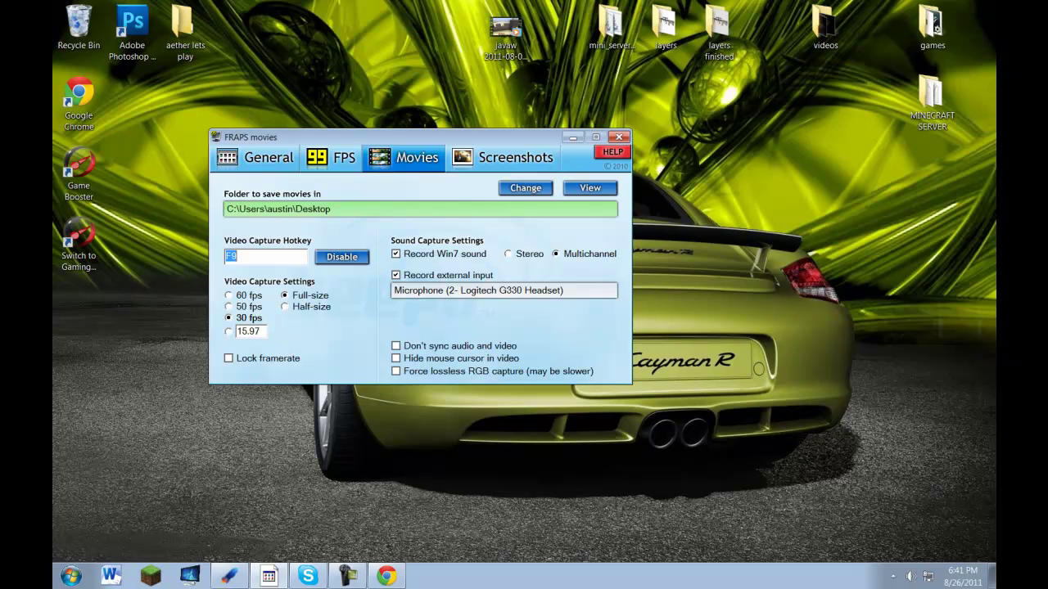
Move the Fraps window to a corner of the desktop and select the javaw recording file
click(396, 358)
drag(418, 137, 750, 41)
drag(619, 42, 622, 15)
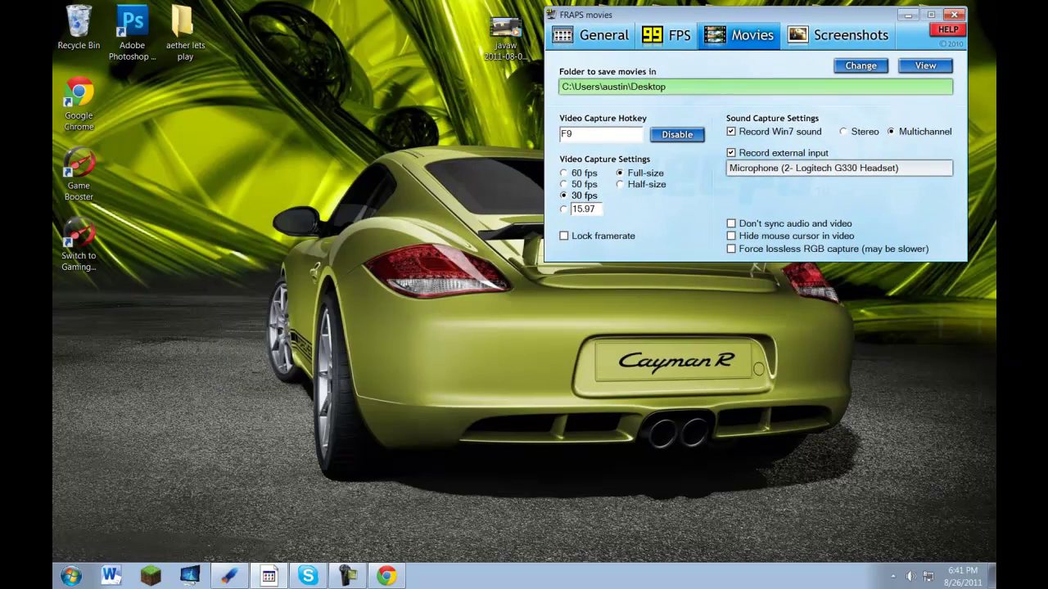
mouse_move(506, 33)
mouse_down()
mouse_move(346, 103)
mouse_move(399, 33)
mouse_move(506, 36)
mouse_up()
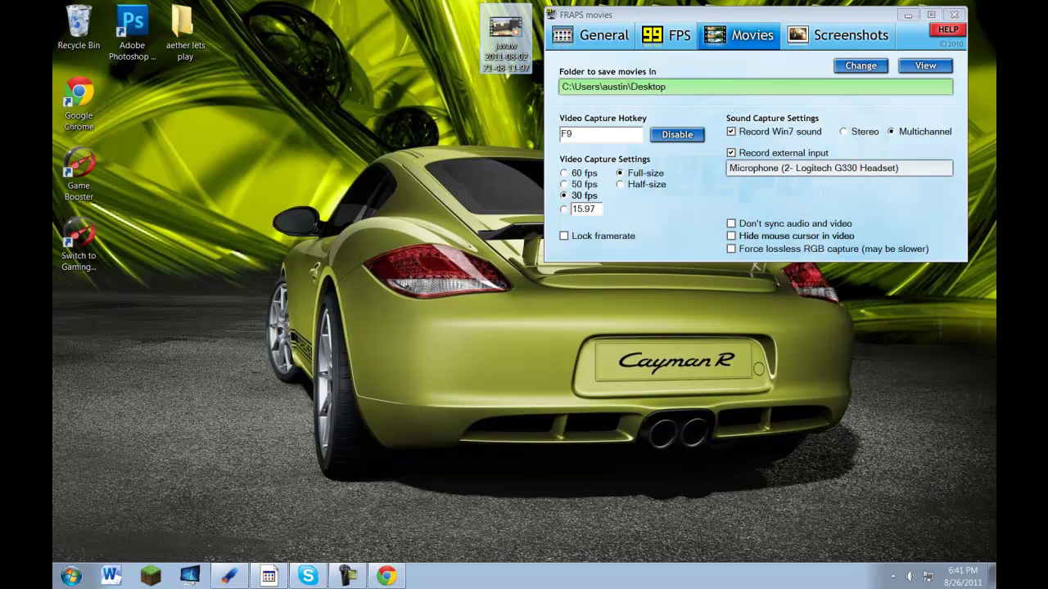
Launch Minecraft, allow the unverified program to run, and log in with the remembered account
click(150, 575)
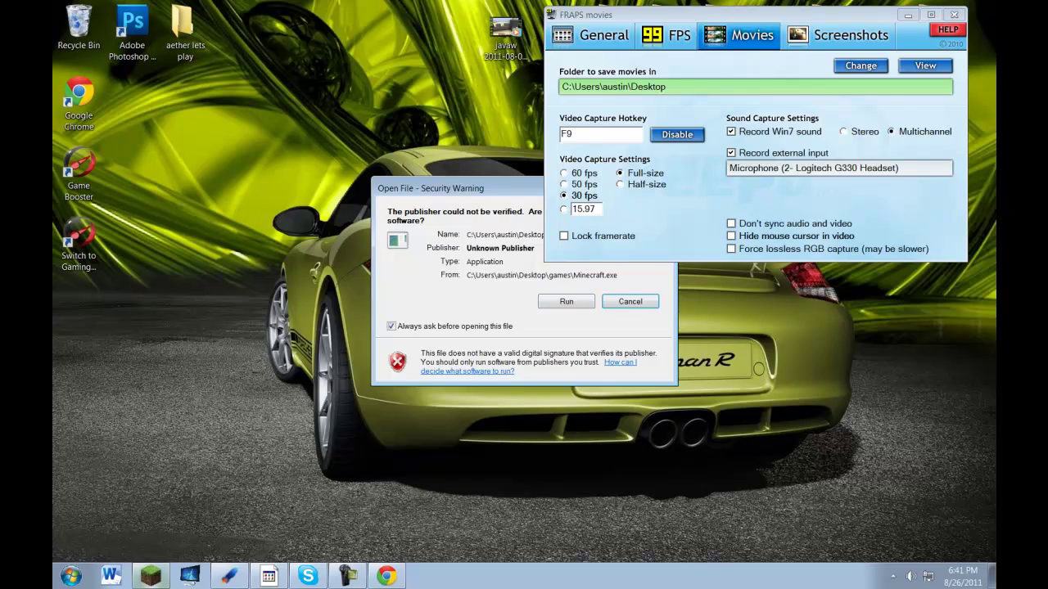
click(566, 300)
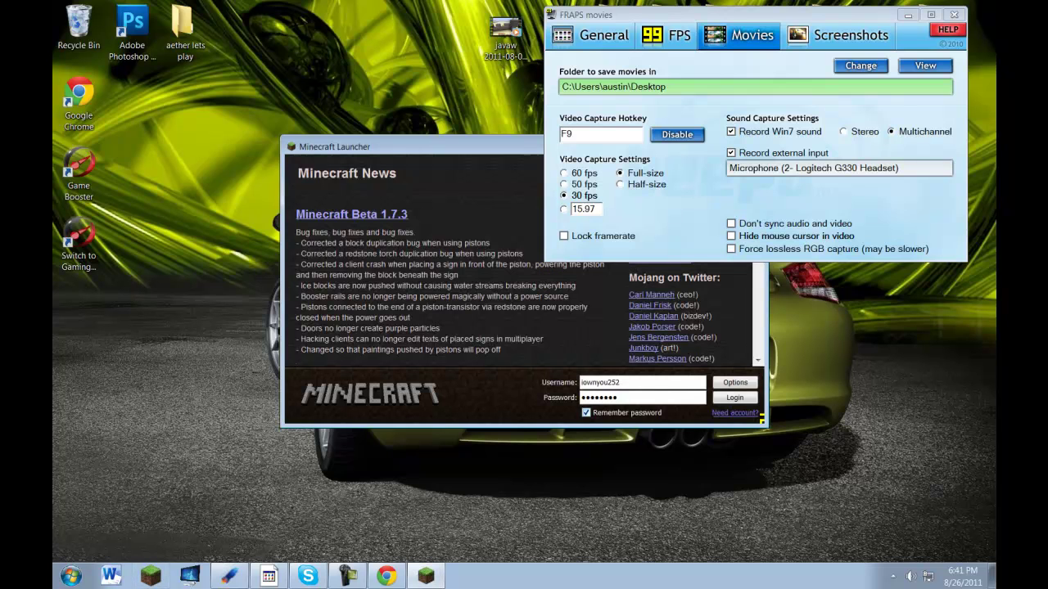
drag(434, 146, 267, 168)
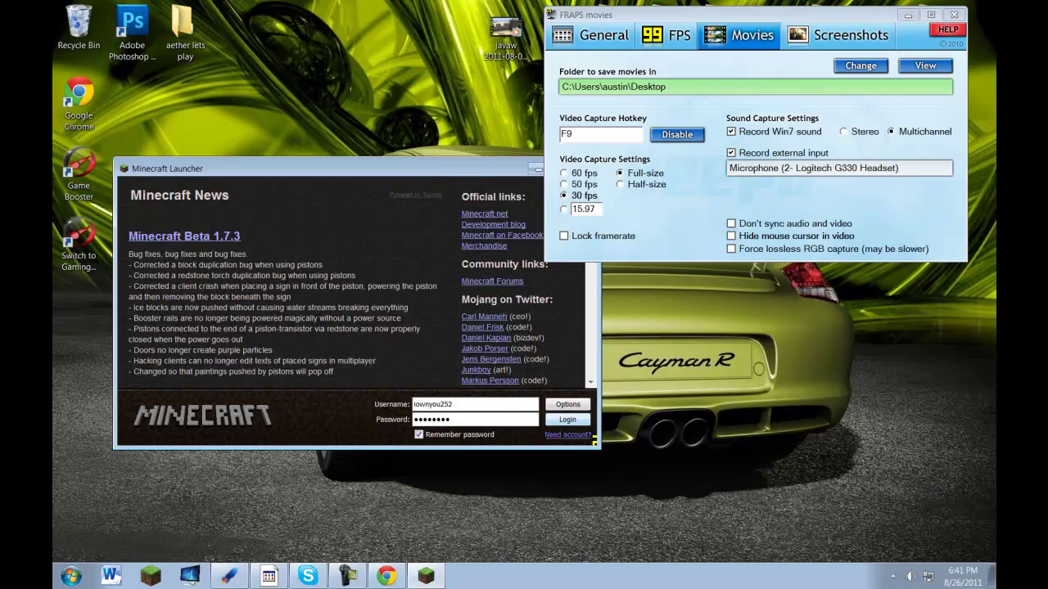
click(567, 420)
Turn off the Fraps option that keeps its window always on top, and move the window aside from Minecraft
drag(721, 15, 695, 32)
click(643, 53)
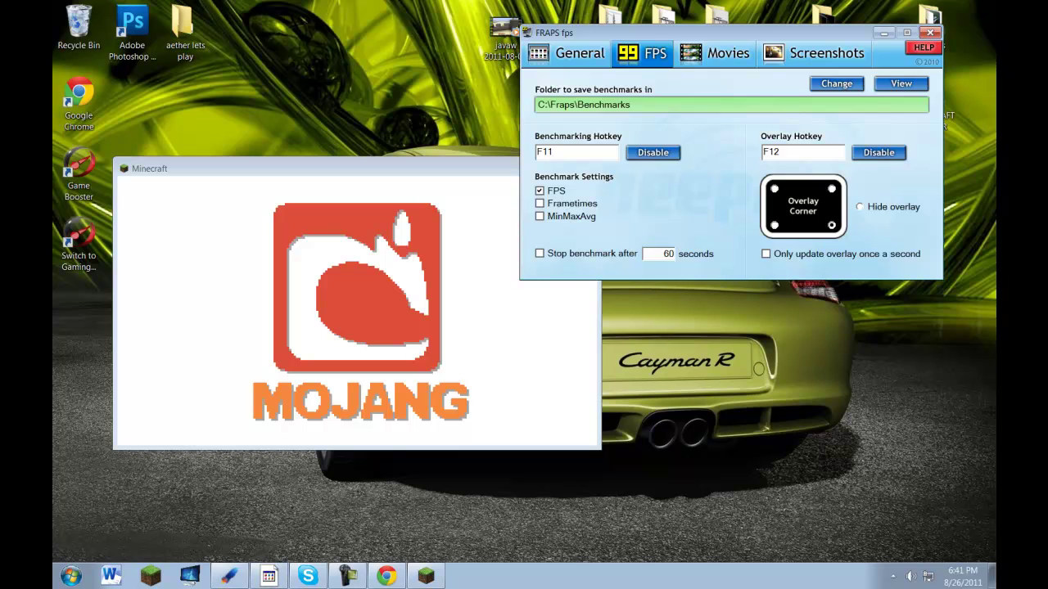
click(569, 53)
click(541, 204)
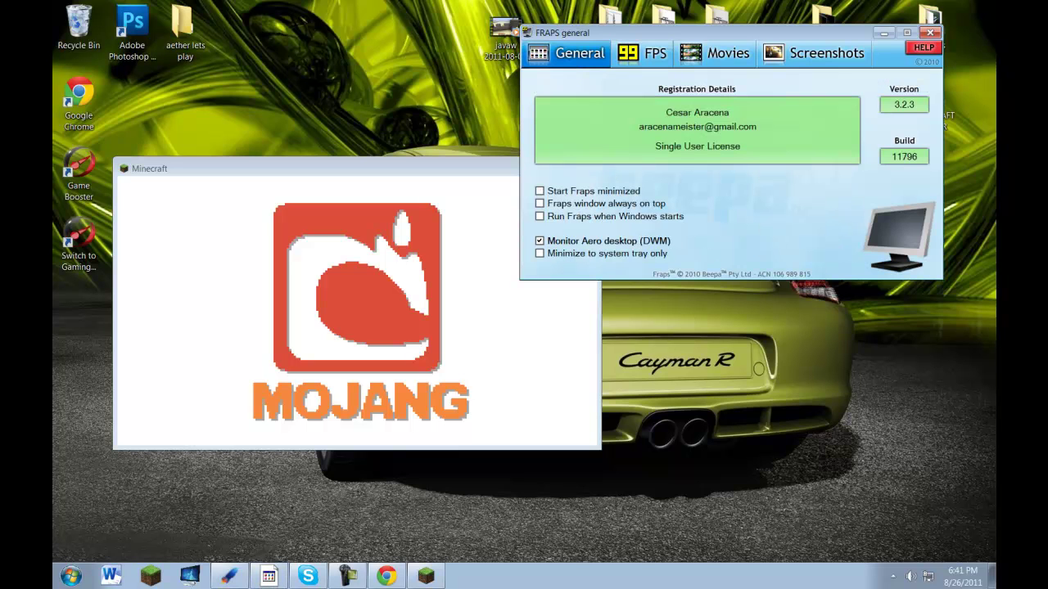
click(360, 312)
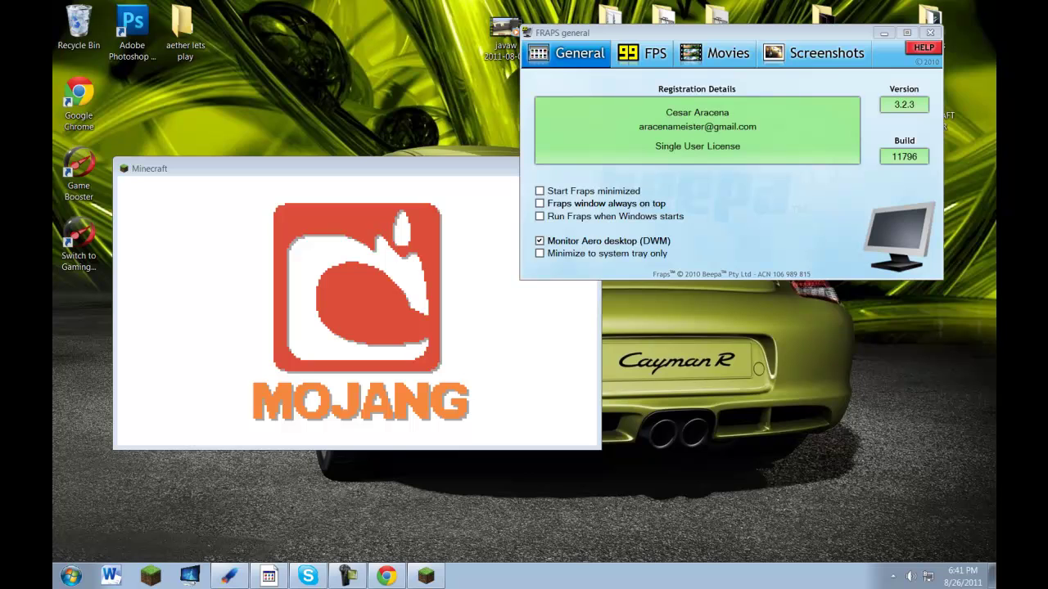
drag(696, 33, 760, 25)
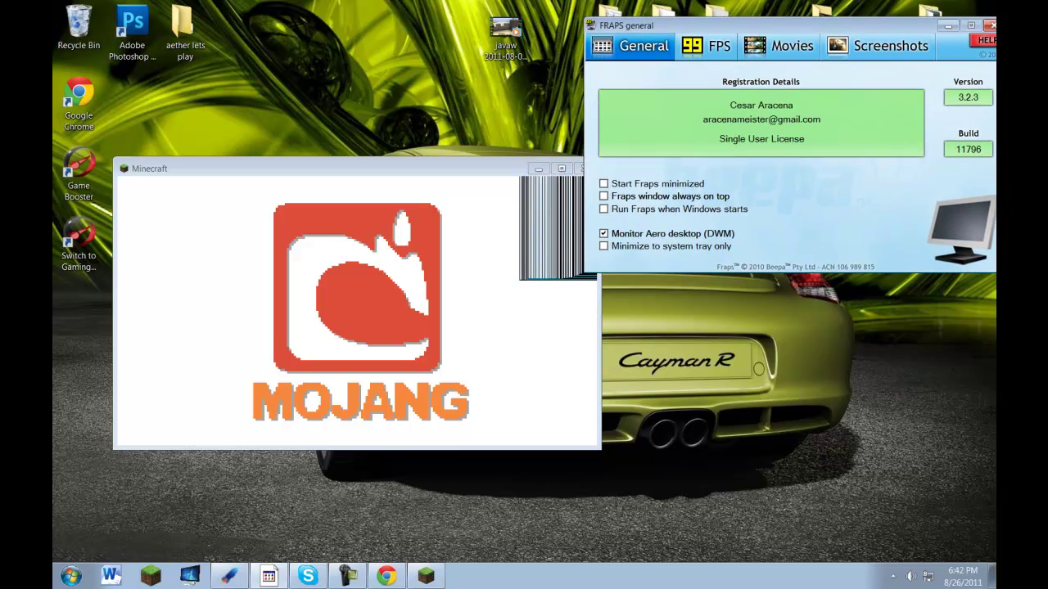
click(360, 311)
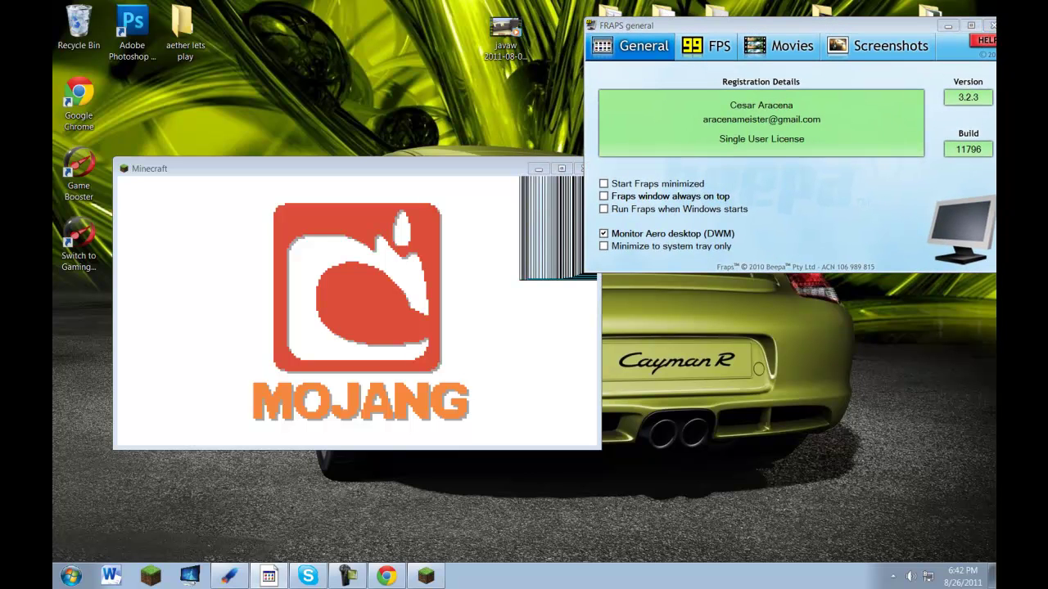
Switch the Minecraft main menu from the Aether theme to the standard look and turn off its world background
drag(81, 464, 647, 419)
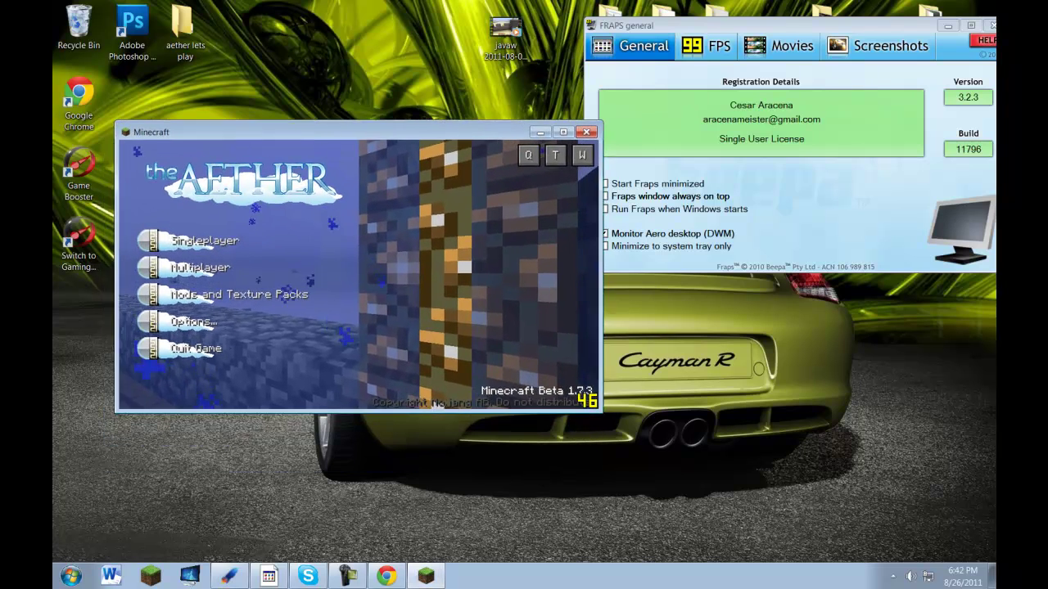
click(570, 142)
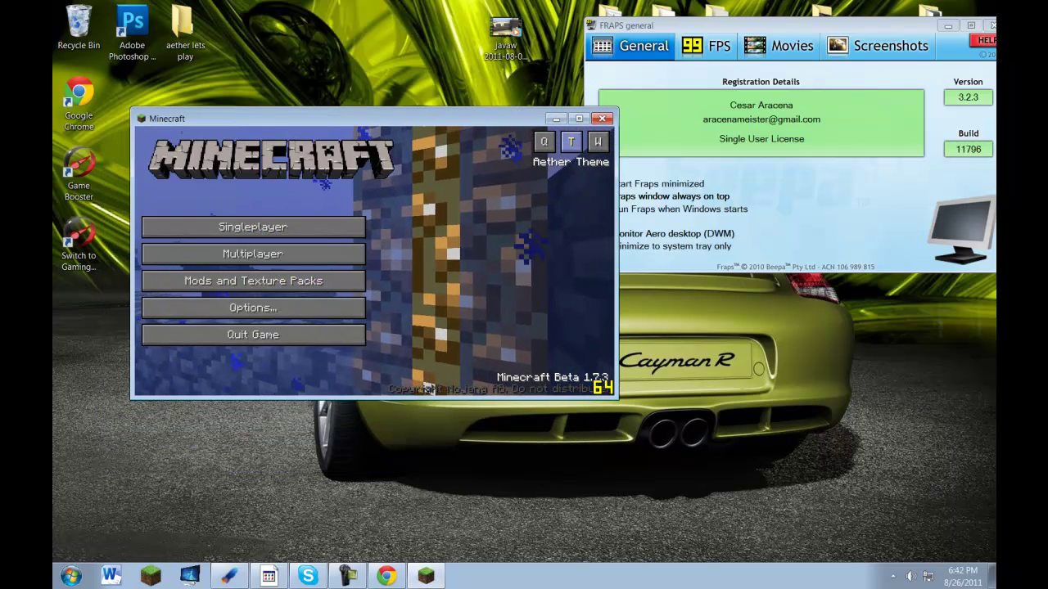
click(598, 142)
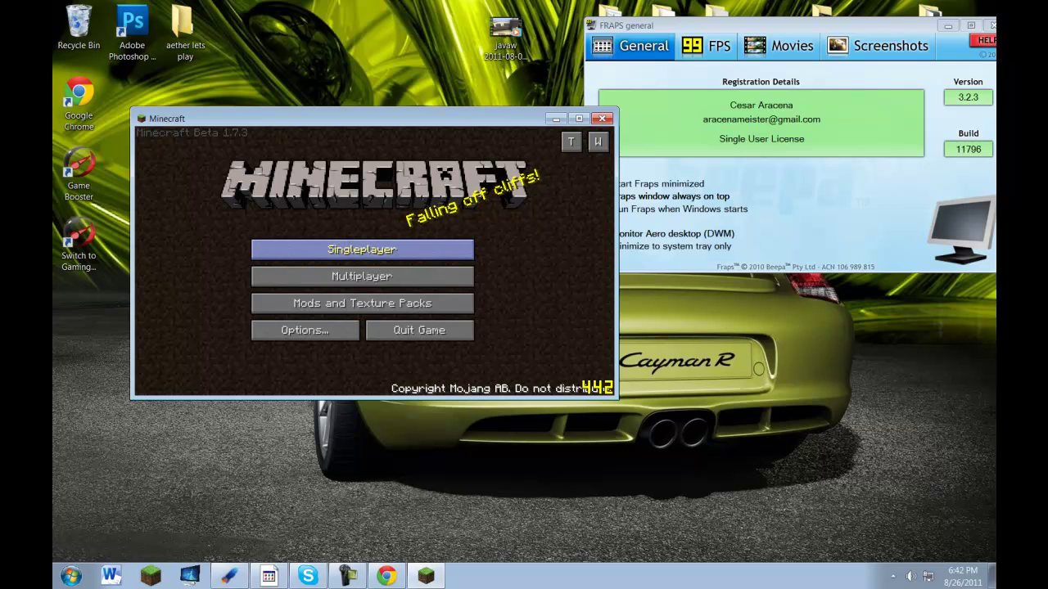
Review the video capture hotkey in the Fraps movie settings and the overlay options in the FPS settings
click(780, 46)
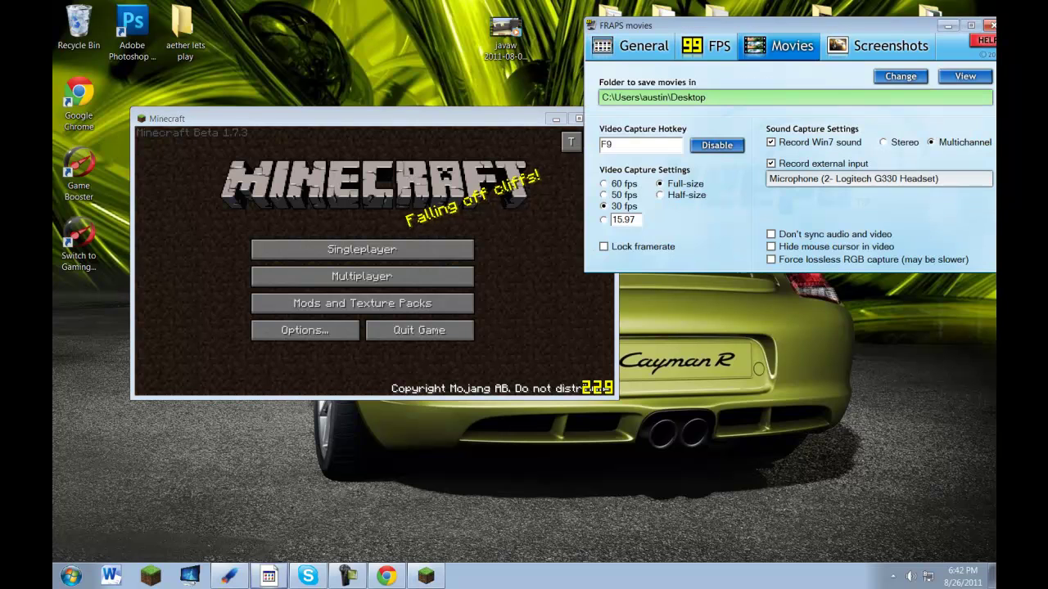
drag(602, 145, 614, 145)
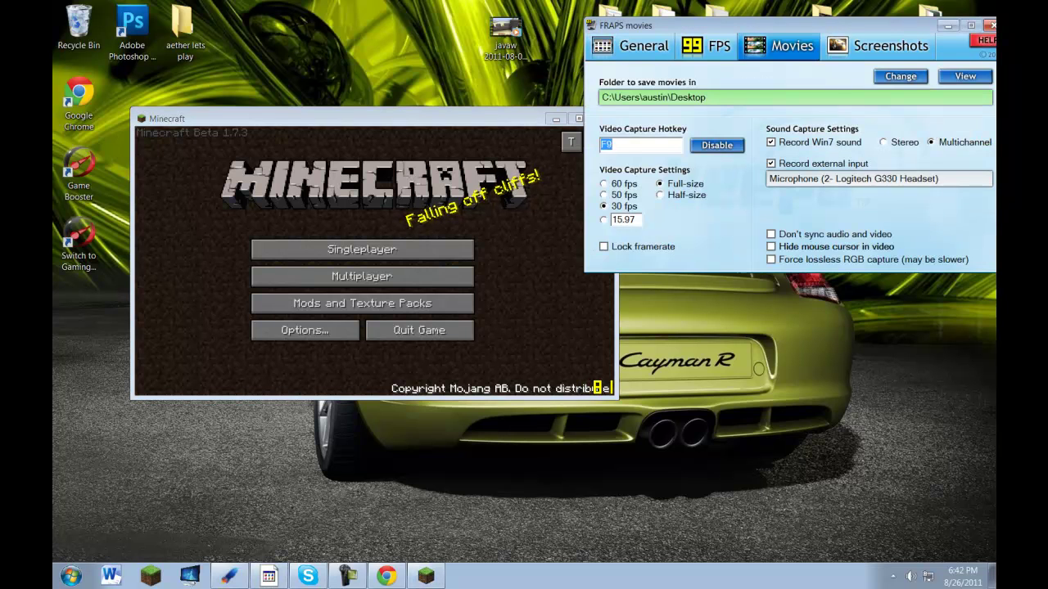
click(528, 278)
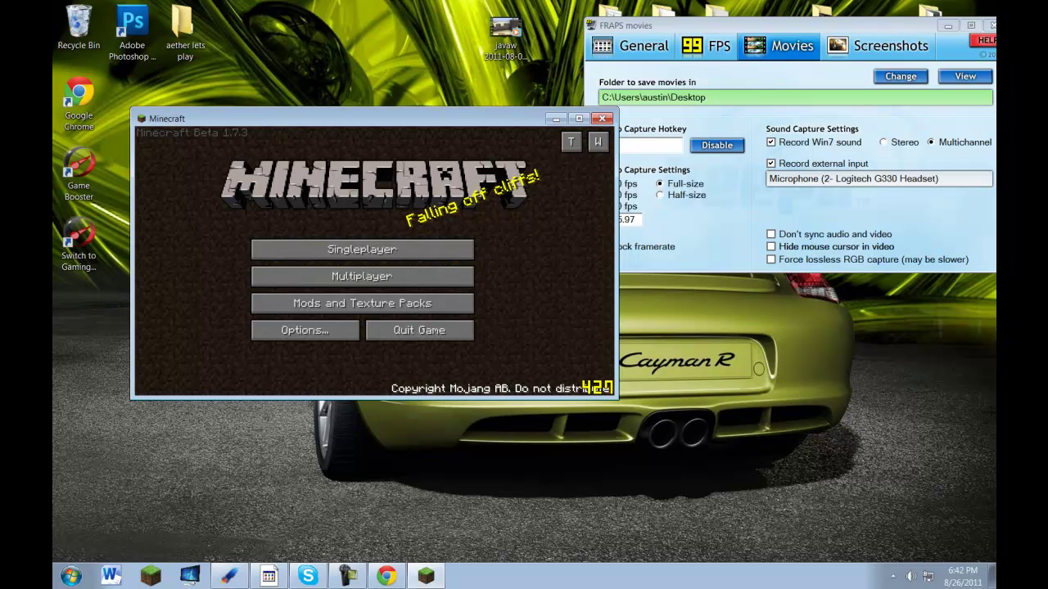
click(706, 46)
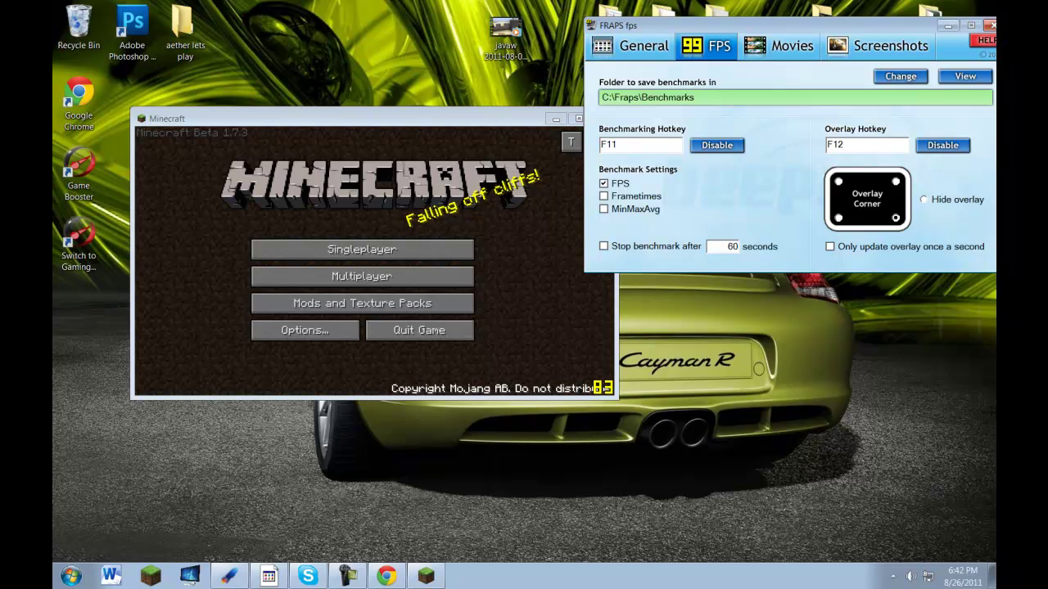
click(780, 46)
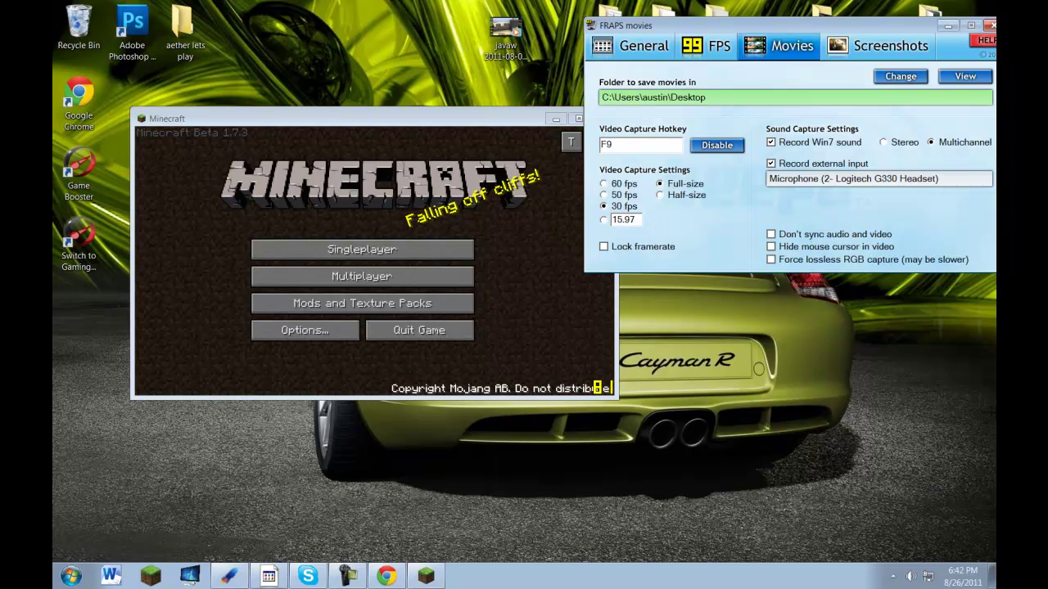
Arrange the Minecraft and Fraps windows so they do not overlap, and show the Fraps FPS settings
drag(696, 25, 375, 307)
drag(352, 119, 309, 43)
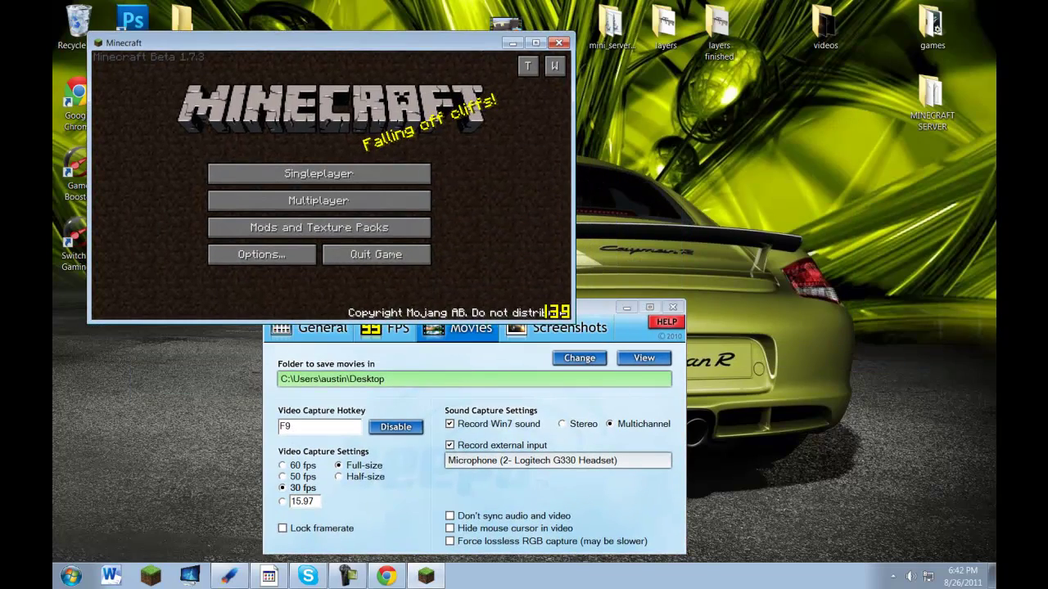
drag(598, 308, 883, 314)
drag(360, 42, 330, 13)
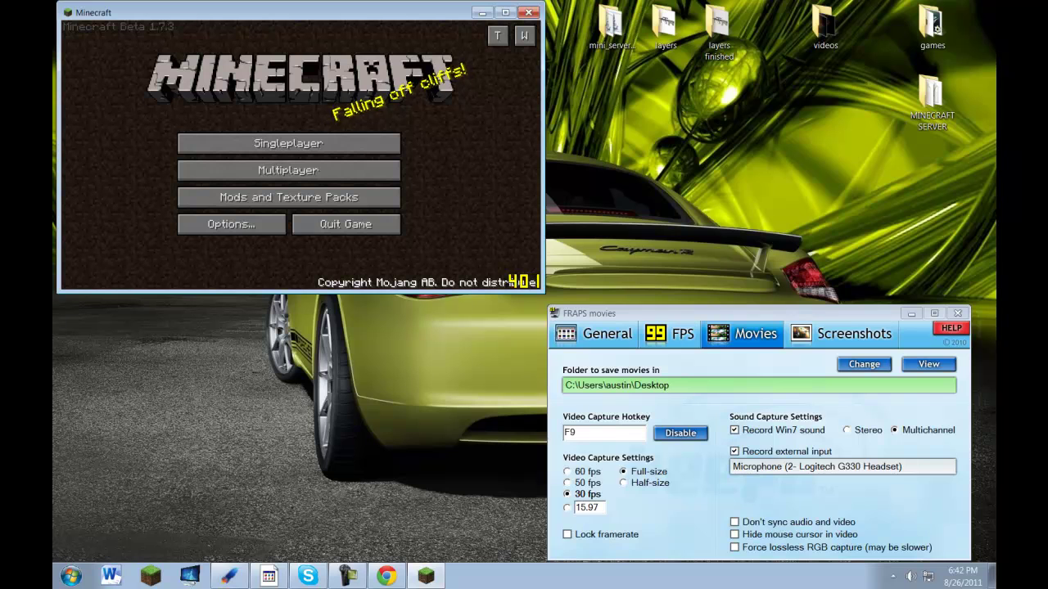
click(671, 334)
drag(687, 314, 693, 240)
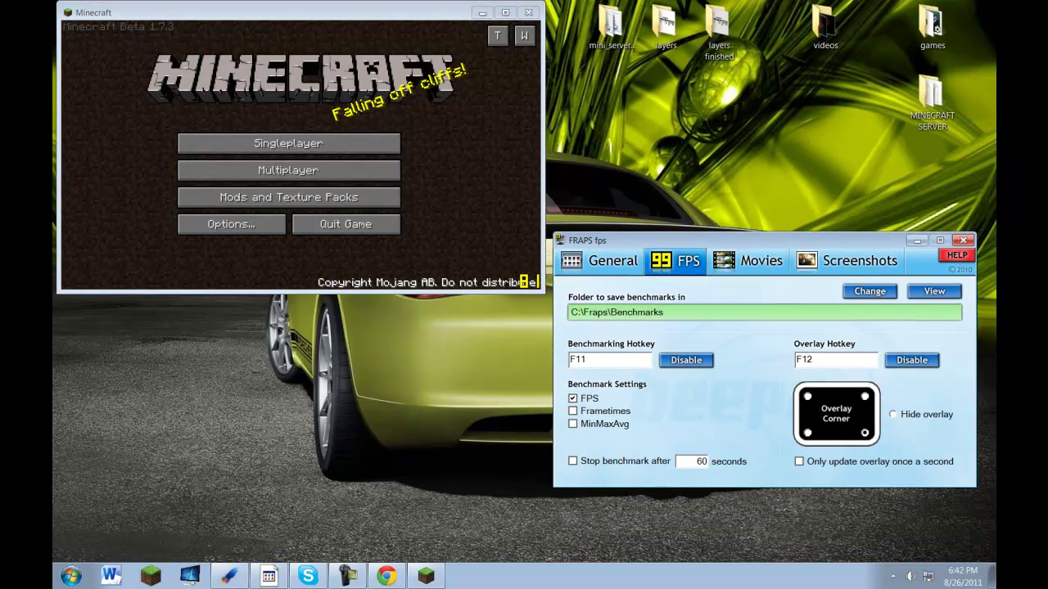
Cycle the frame-rate overlay through its corner positions and the hidden state, returning it to the lower-right corner
key(F12)
key(F12)
key(F12)
key(F12)
key(F12)
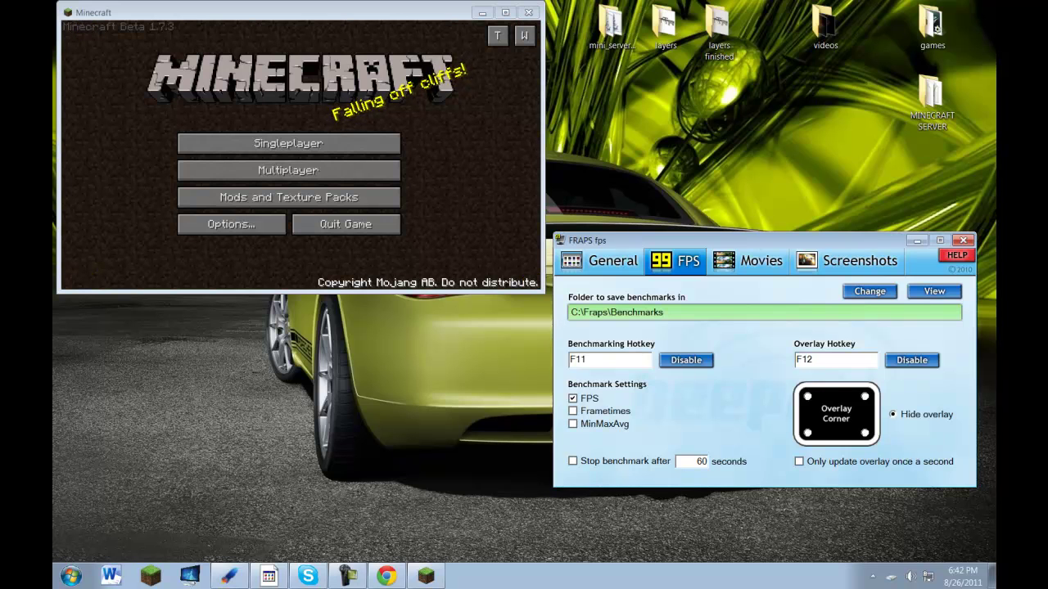
key(F12)
key(F12)
key(F12)
key(F12)
key(F12)
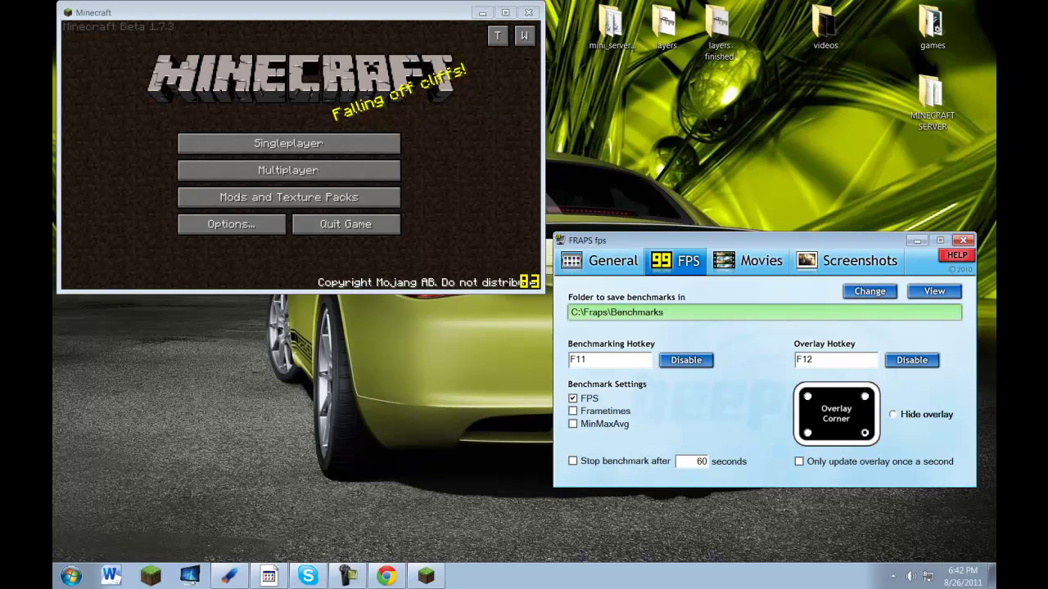
key(F12)
key(F12)
click(799, 462)
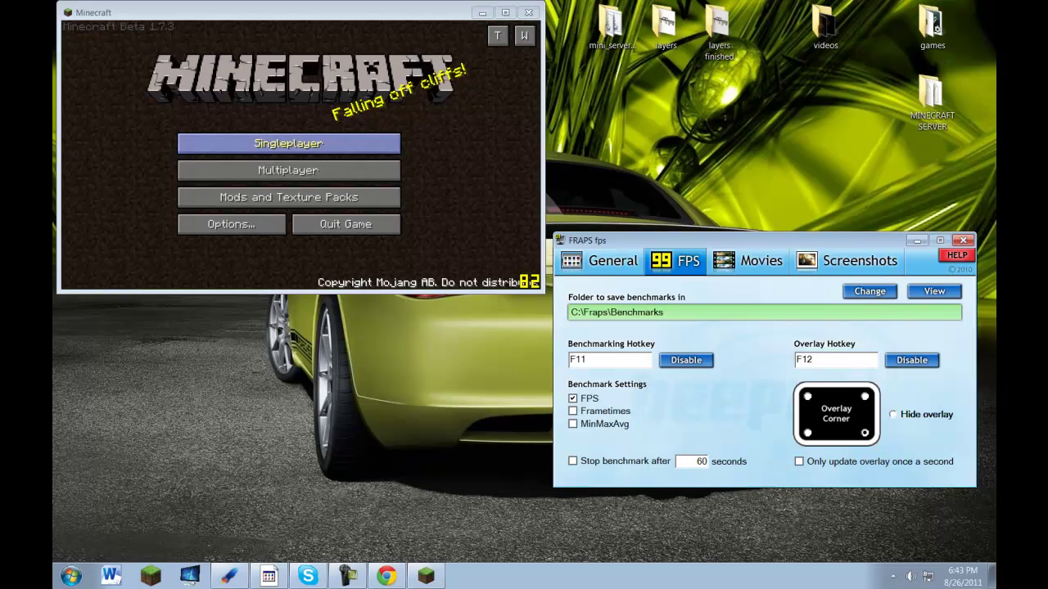
Load the Aether LP map singleplayer world in Minecraft and walk forward to capture a short gameplay clip
click(270, 144)
click(270, 130)
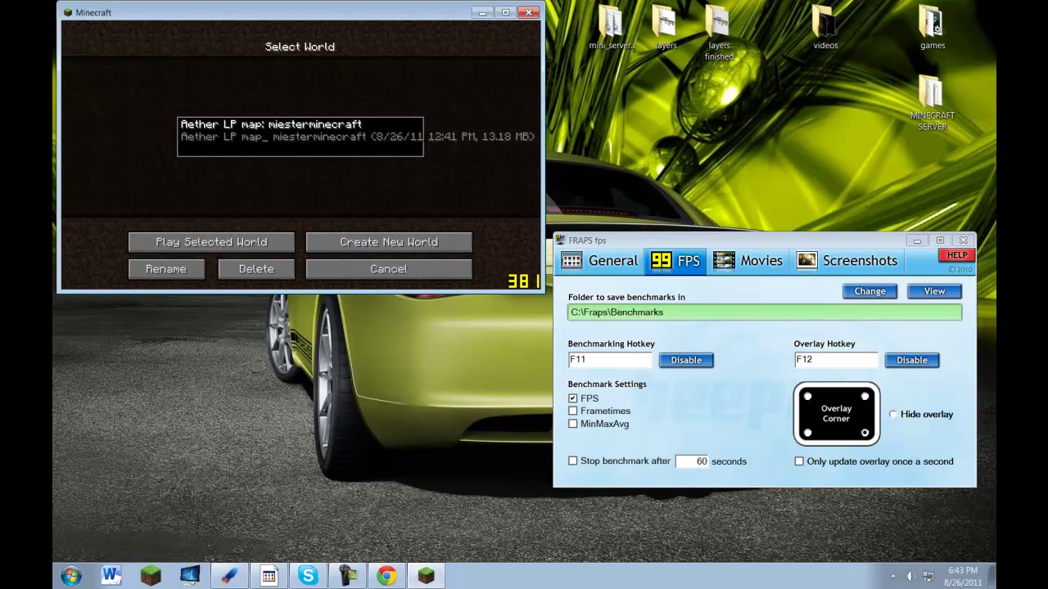
click(211, 241)
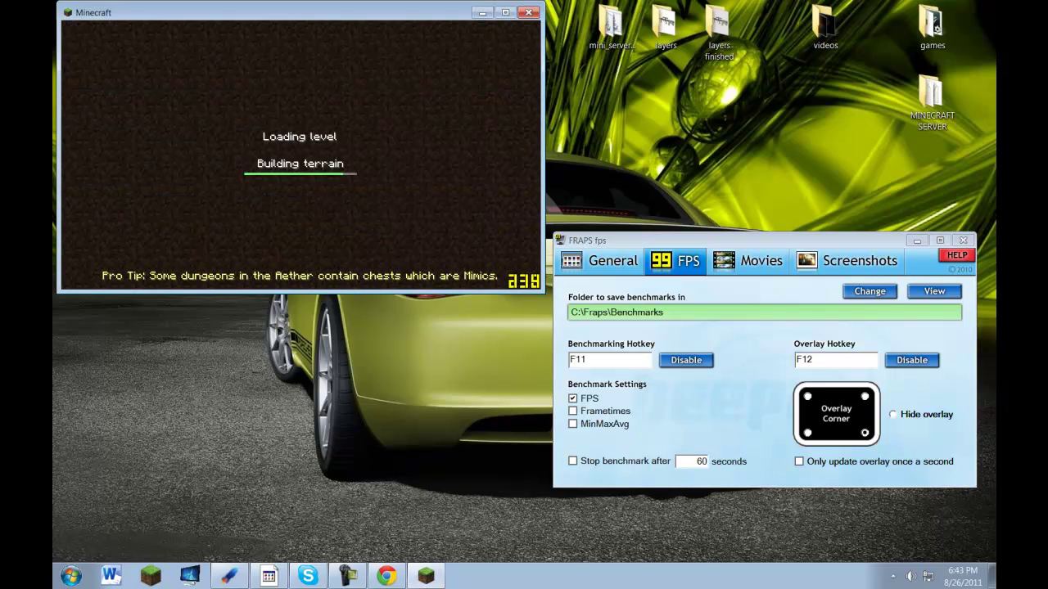
key(w)
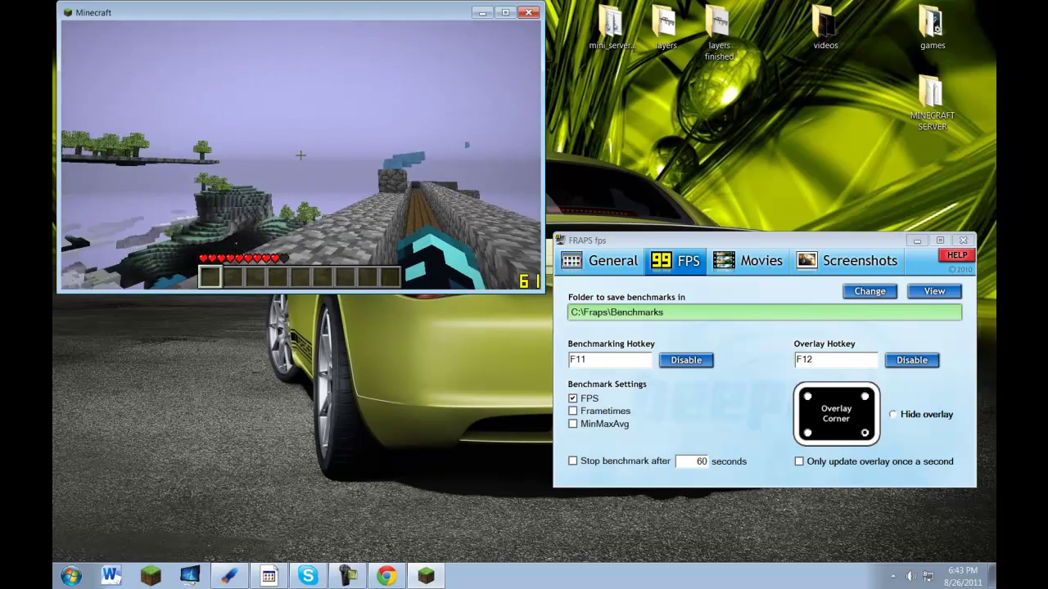
Save and quit the world to the title screen and minimize the Minecraft window
key(Escape)
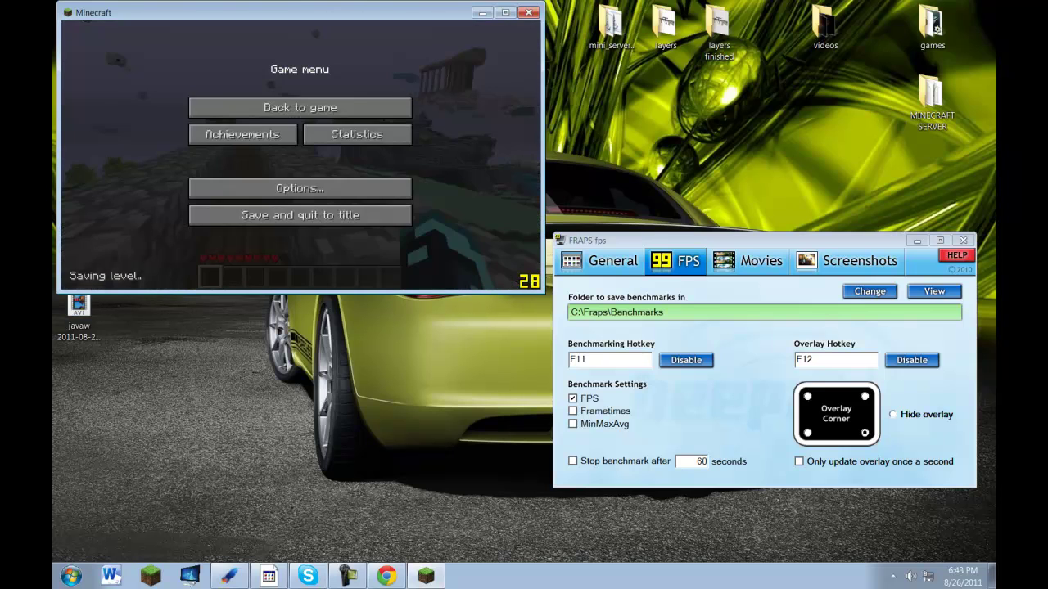
click(301, 214)
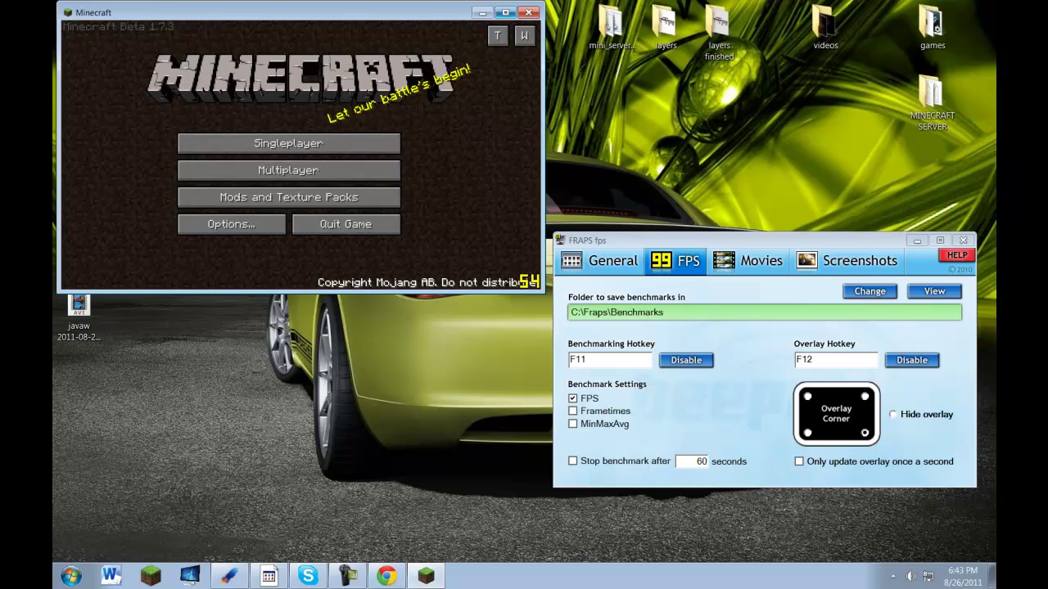
click(483, 13)
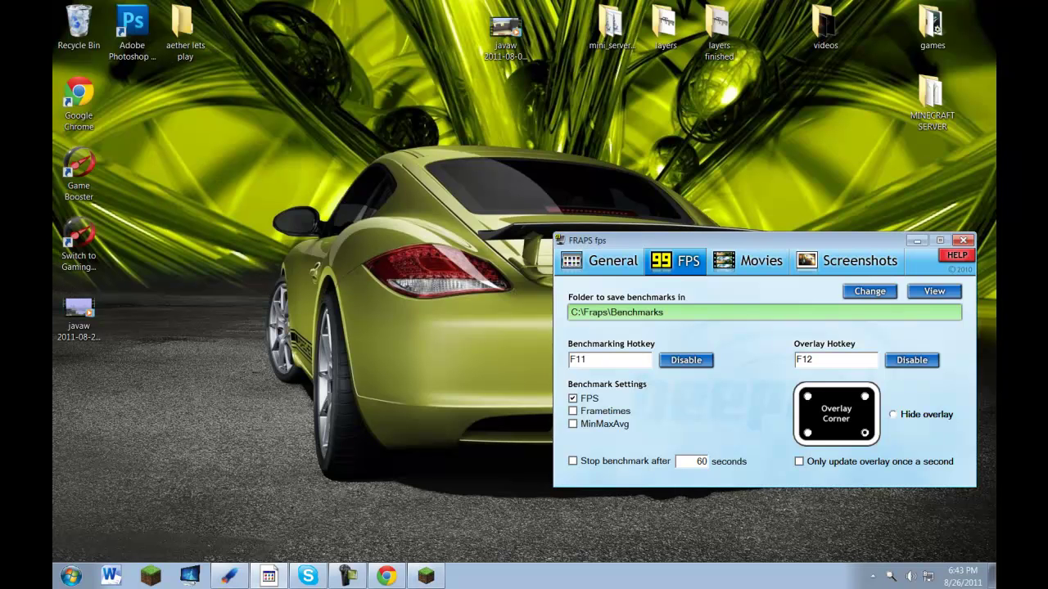
Review the save folder chooser in the Fraps movie settings and the episode folders in aether lets play, dismissing both
click(748, 260)
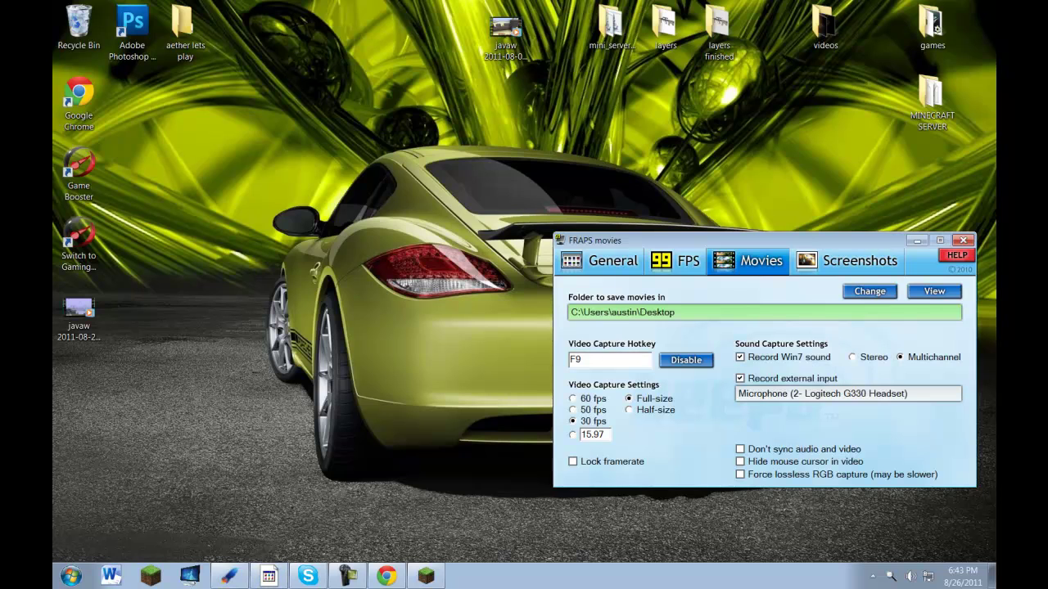
click(869, 292)
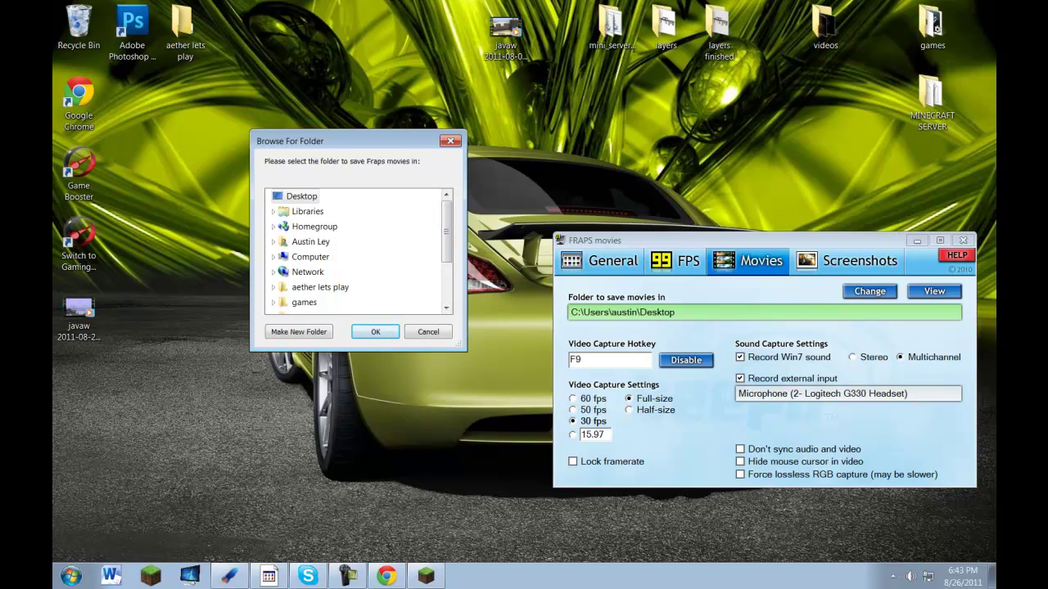
double_click(181, 29)
drag(524, 103, 281, 80)
scroll(352, 209, down, 3)
scroll(352, 209, up, 3)
scroll(327, 208, down, 2)
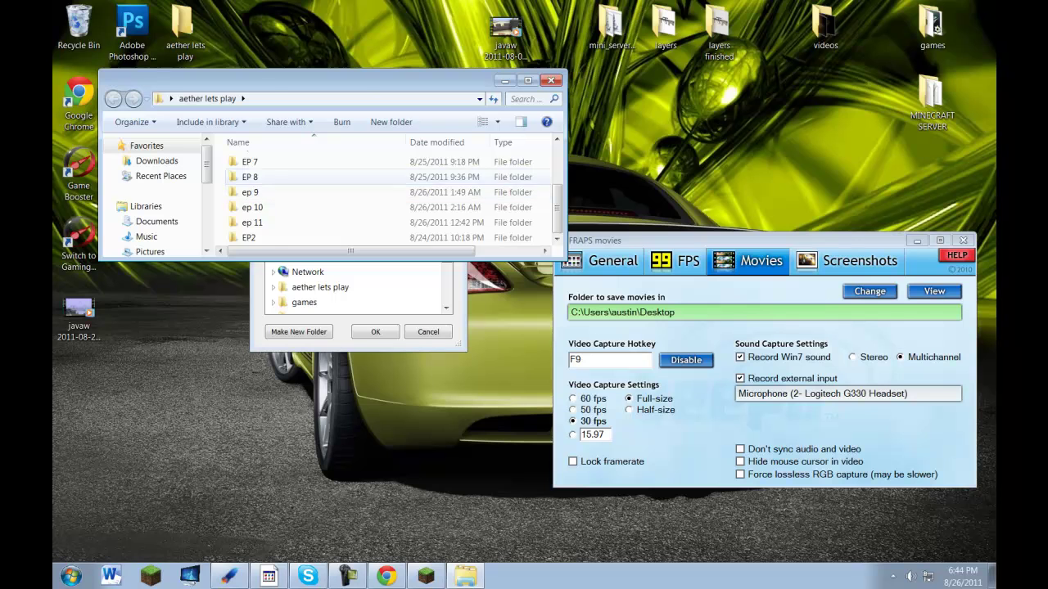
scroll(328, 209, up, 2)
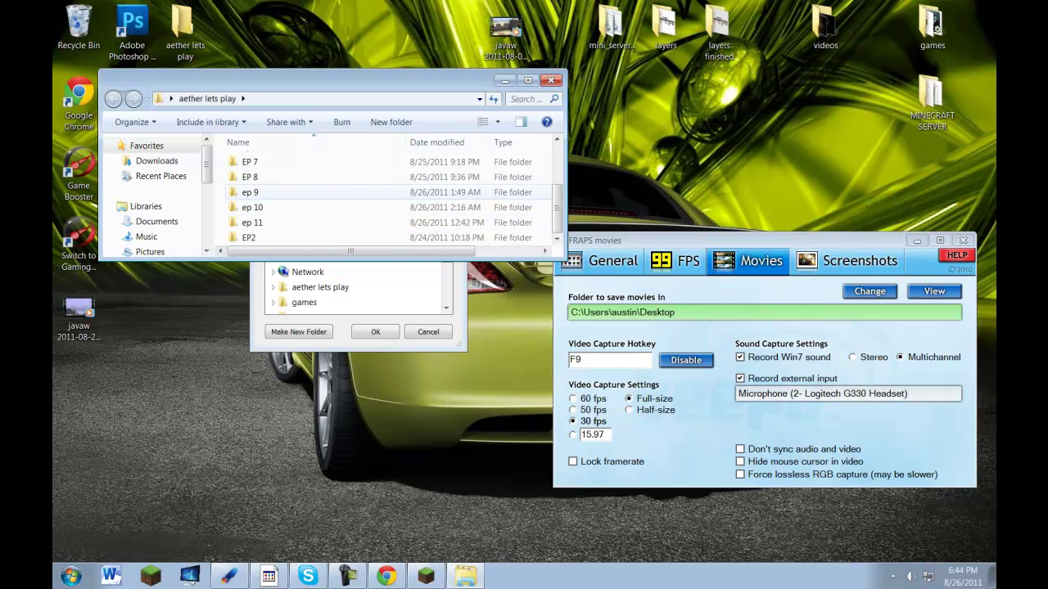
click(505, 80)
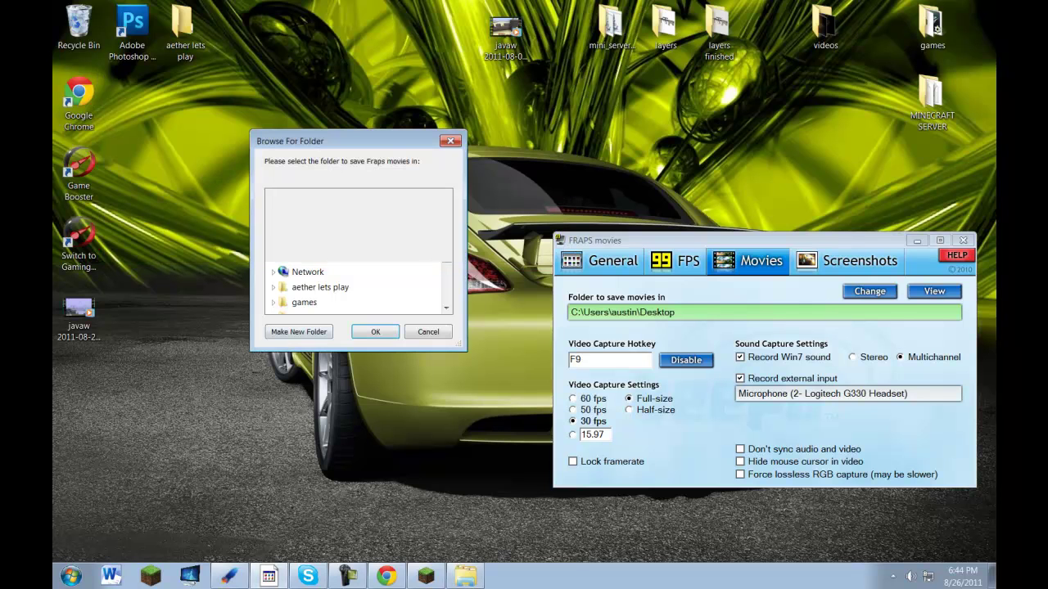
drag(388, 140, 507, 117)
click(547, 308)
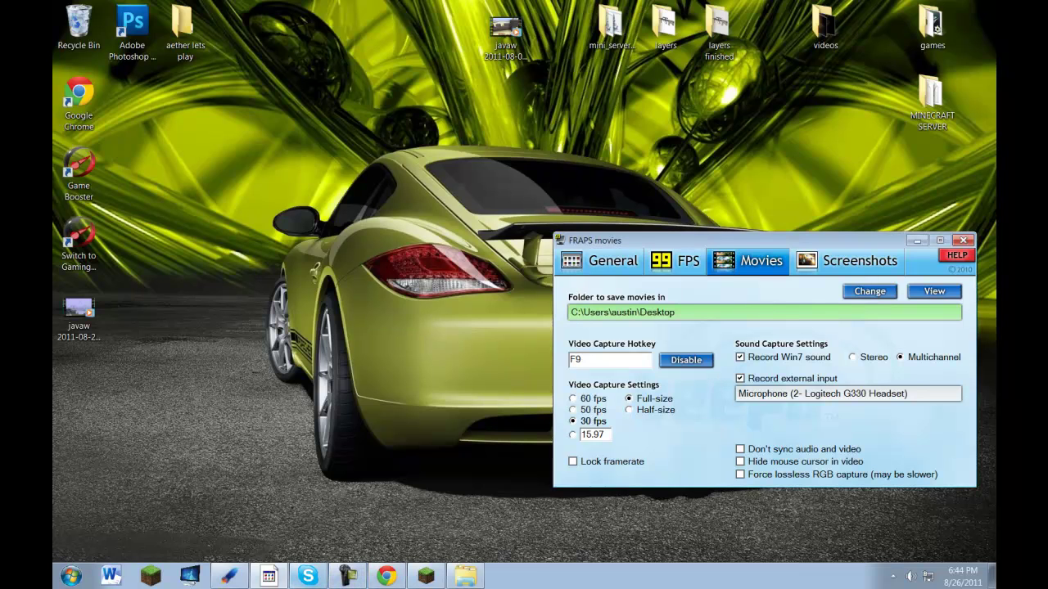
Search the computer's programs for "windows" and launch Windows Live Movie Maker
key(super)
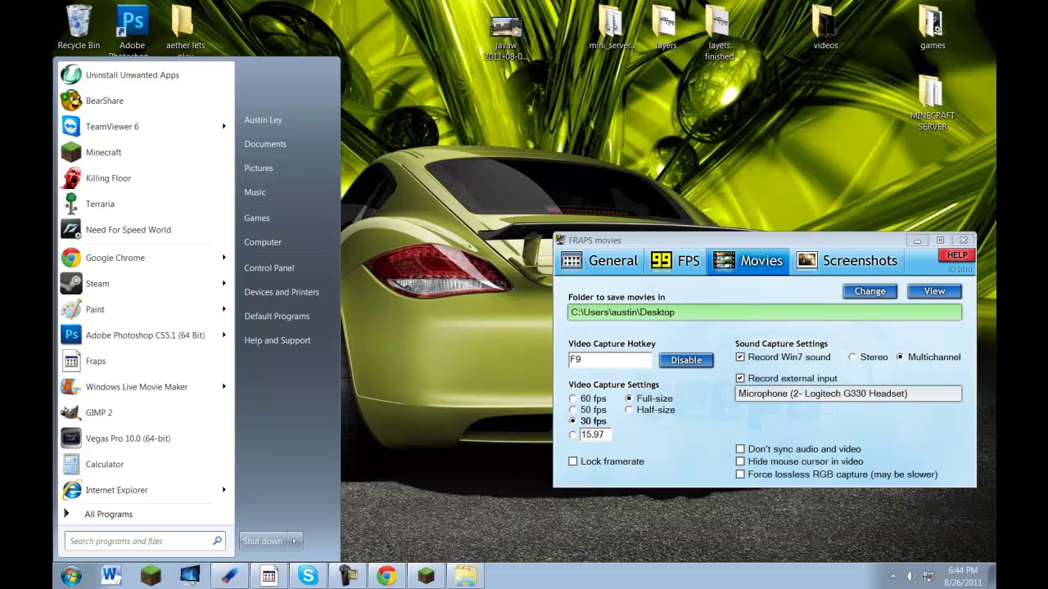
text(windowe)
key(BackSpace)
text(s)
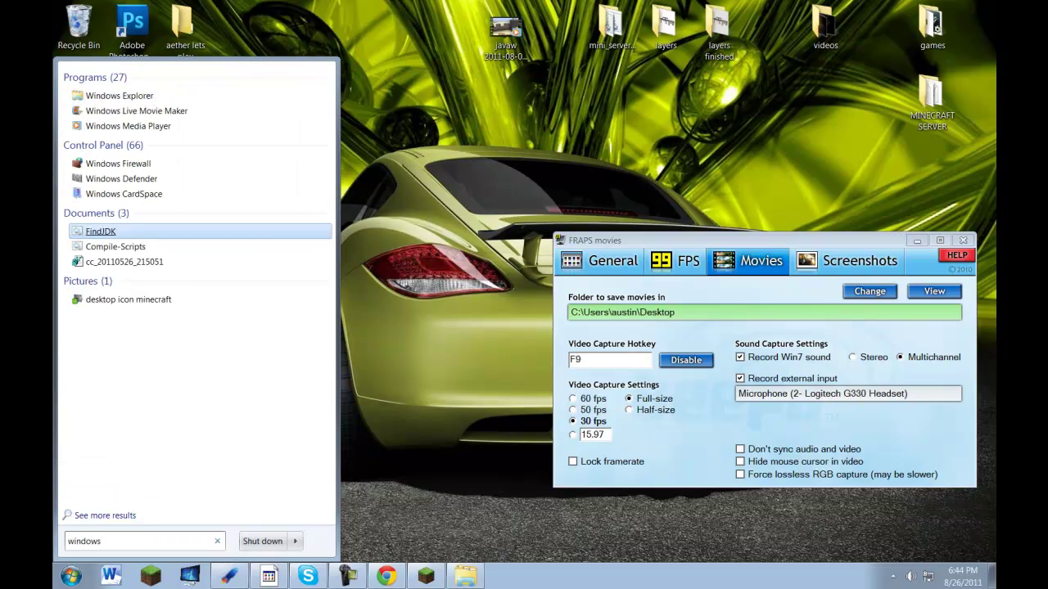
key(super)
key(super)
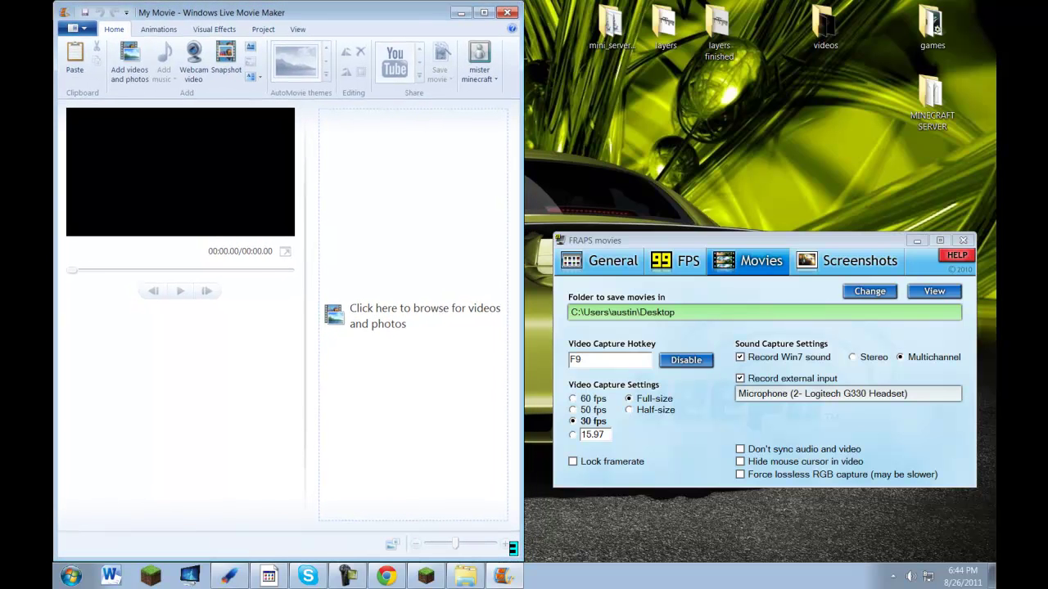
click(129, 62)
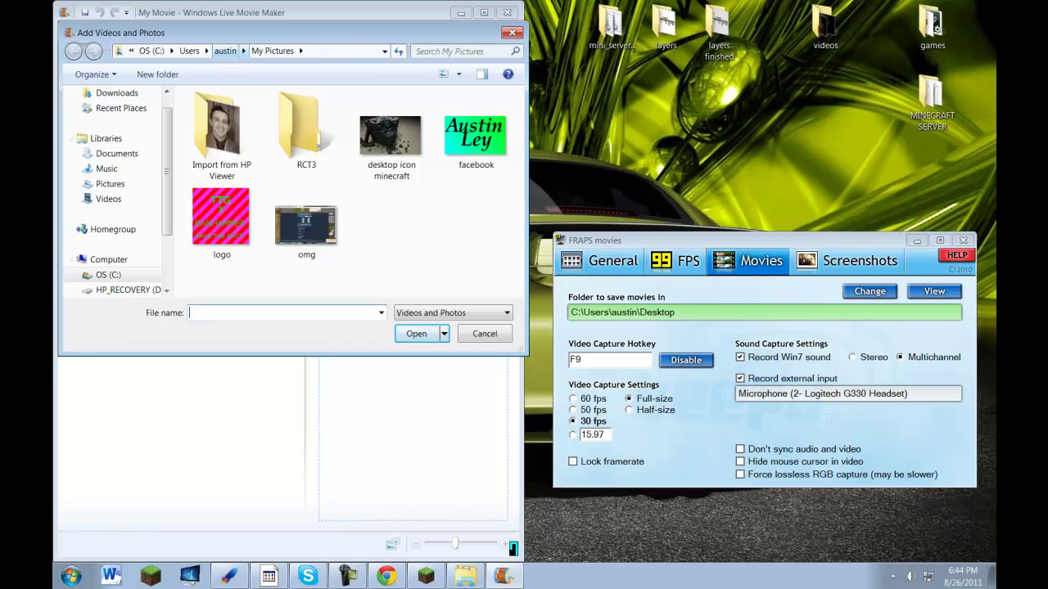
click(226, 51)
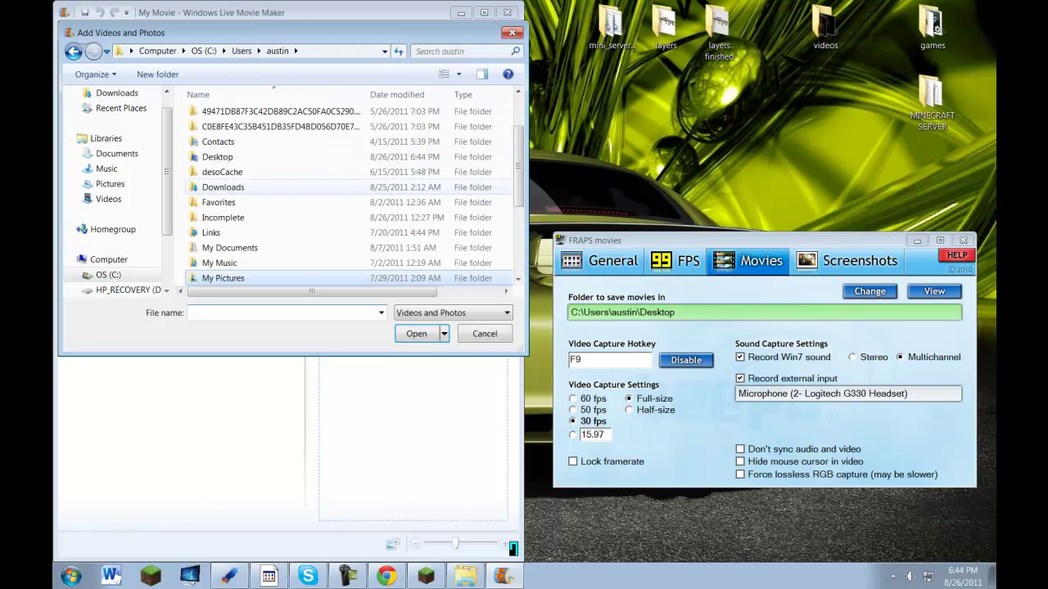
double_click(217, 156)
scroll(303, 213, down, 2)
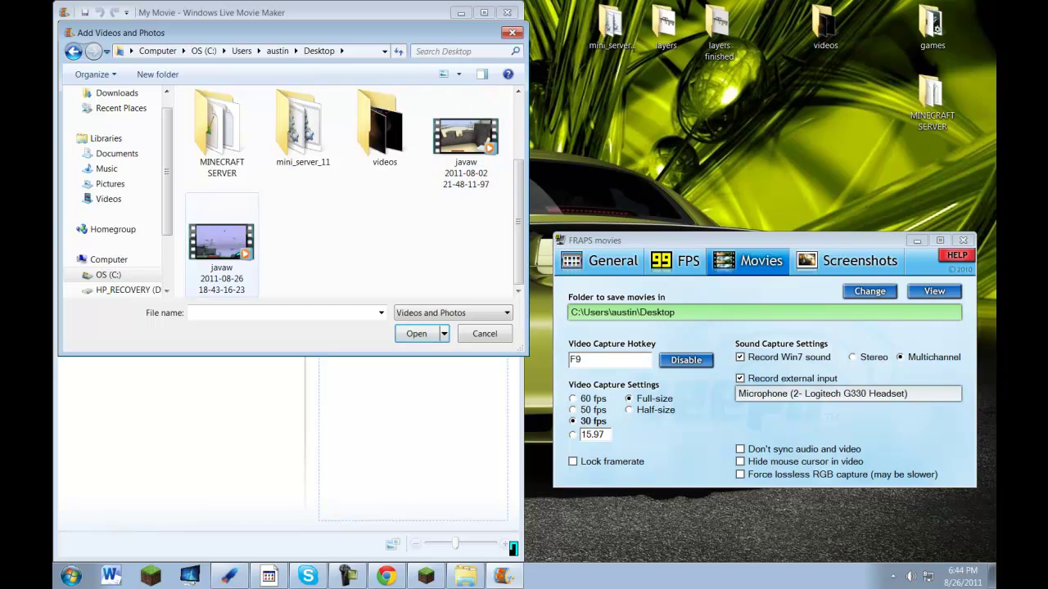
double_click(221, 246)
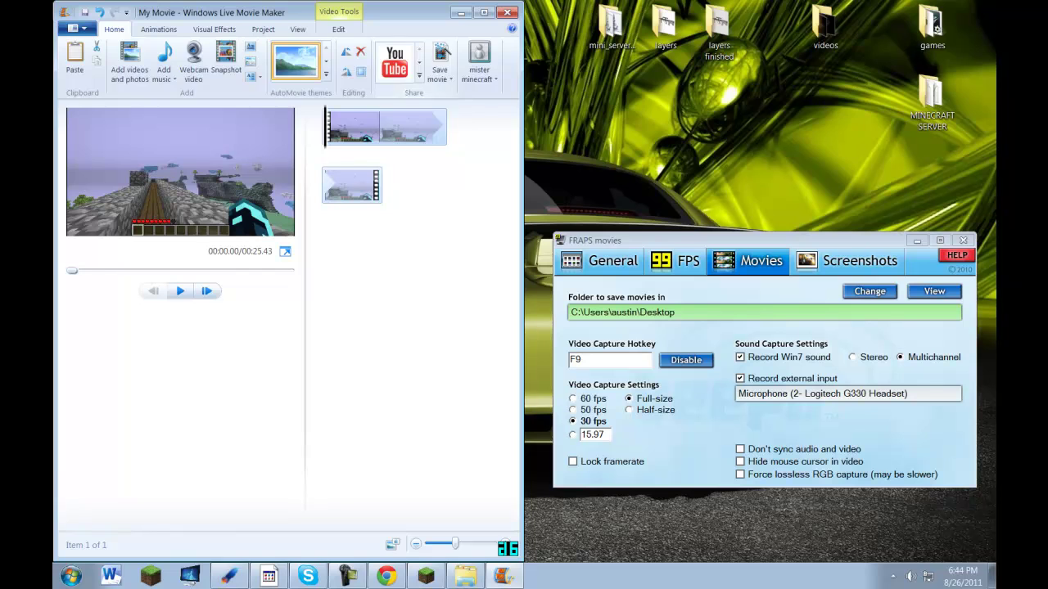
Lower the clip's video volume slightly and review the available playback speeds
click(338, 28)
click(75, 62)
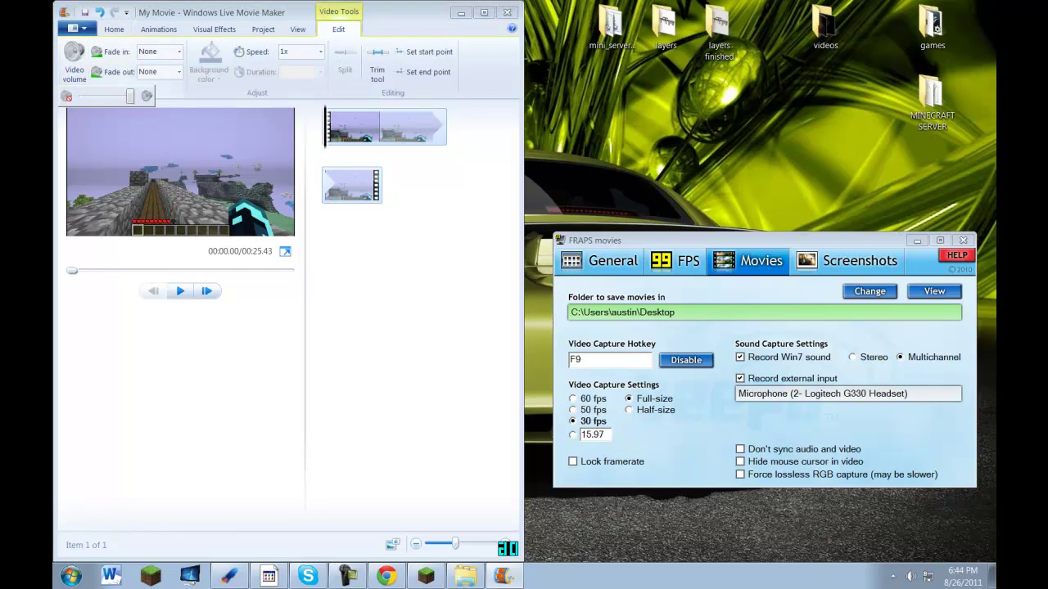
mouse_move(131, 97)
mouse_down()
mouse_move(102, 97)
mouse_move(113, 97)
mouse_up()
key(Escape)
drag(212, 12, 237, 12)
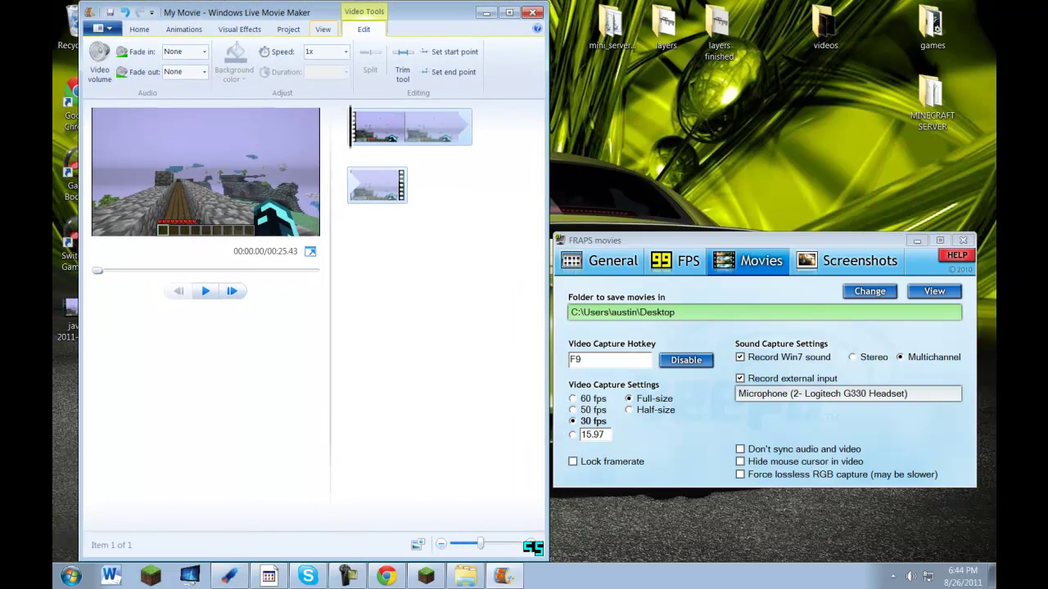
click(328, 52)
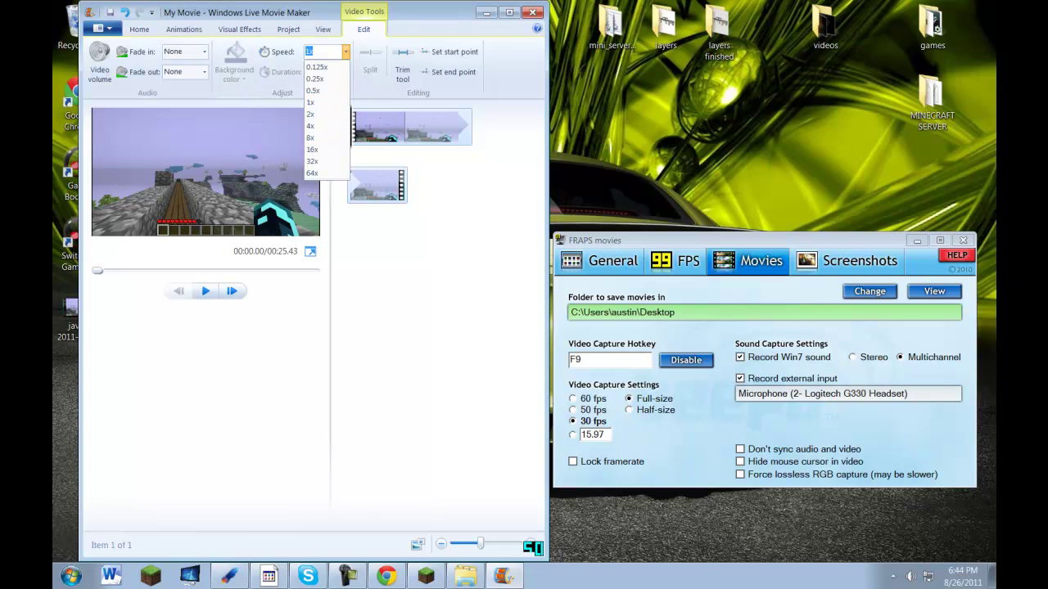
key(Escape)
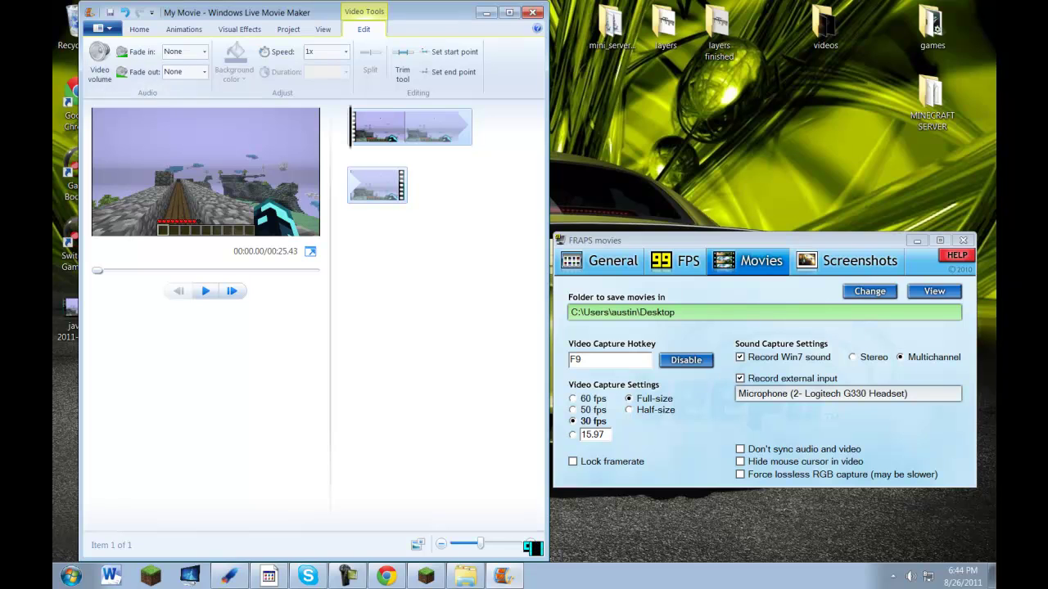
Apply the first transition effect after the no-transition option to the start of the gameplay clip
click(139, 28)
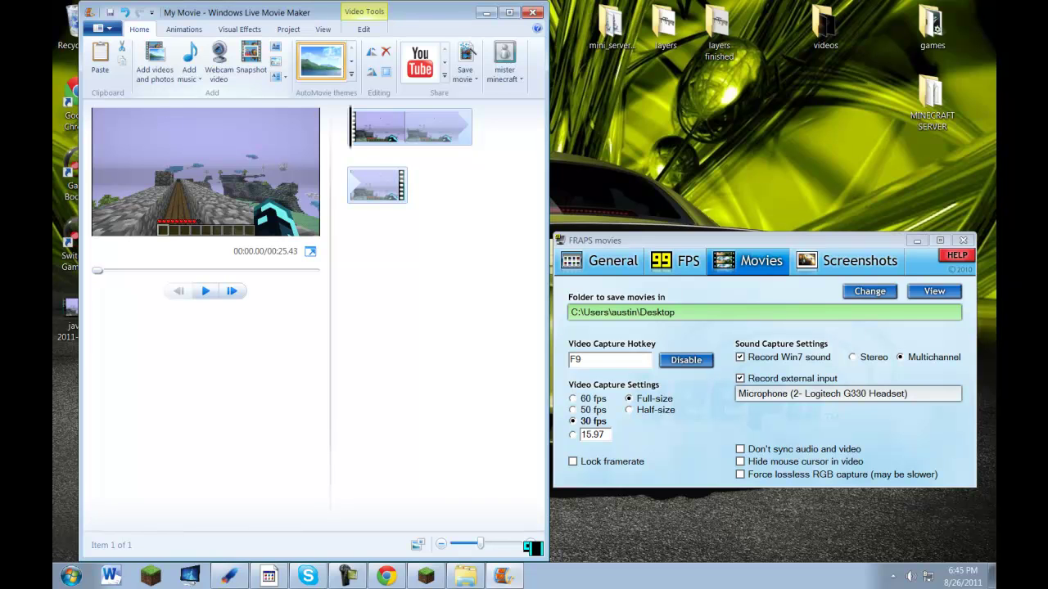
click(184, 29)
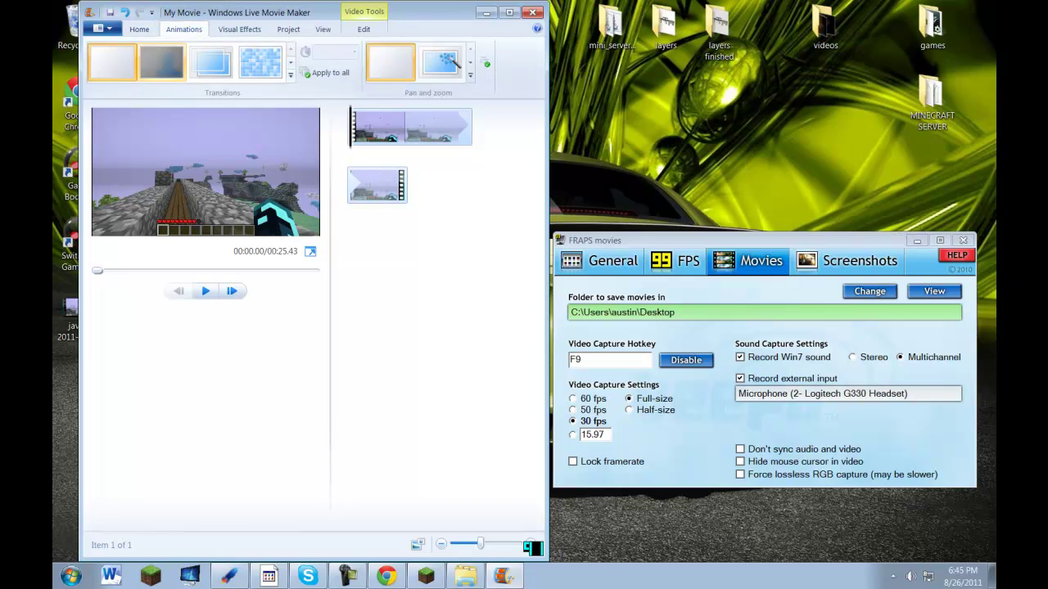
click(161, 63)
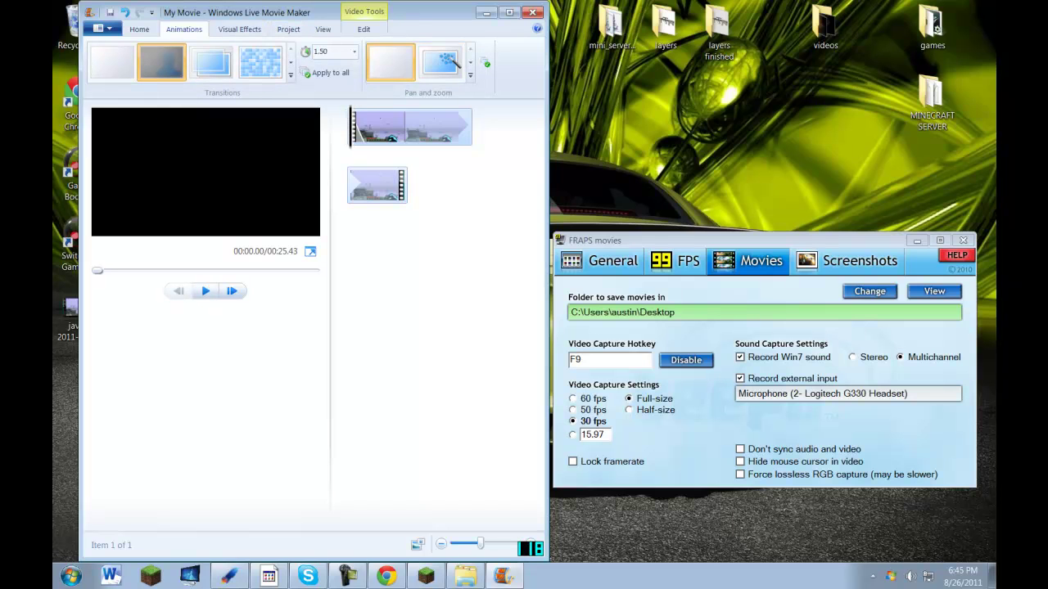
Start publishing the movie to YouTube at 1920 x 1080 resolution and reposition the sign-in dialog
click(140, 29)
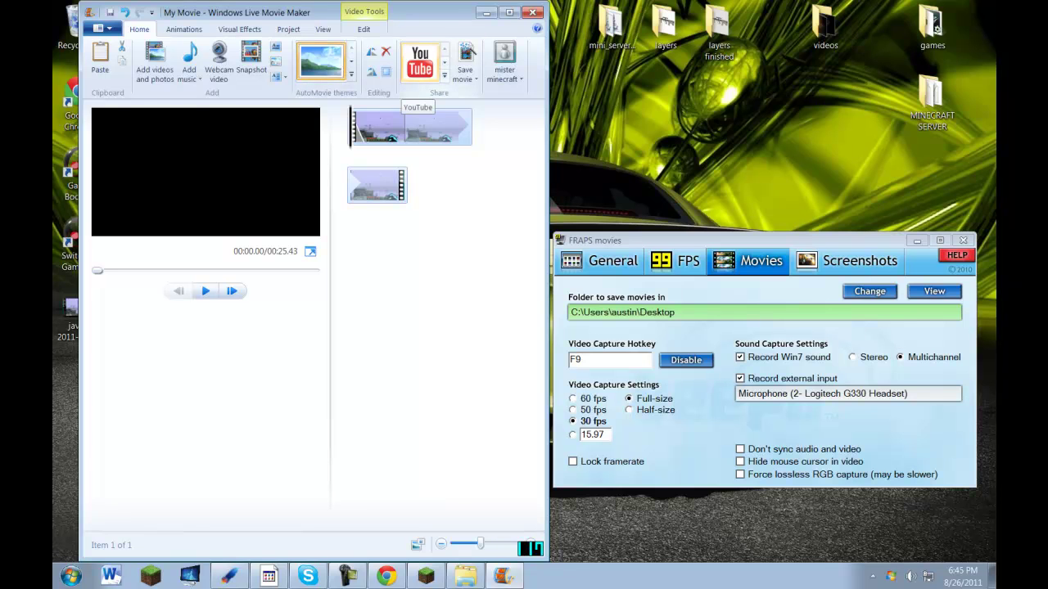
click(419, 62)
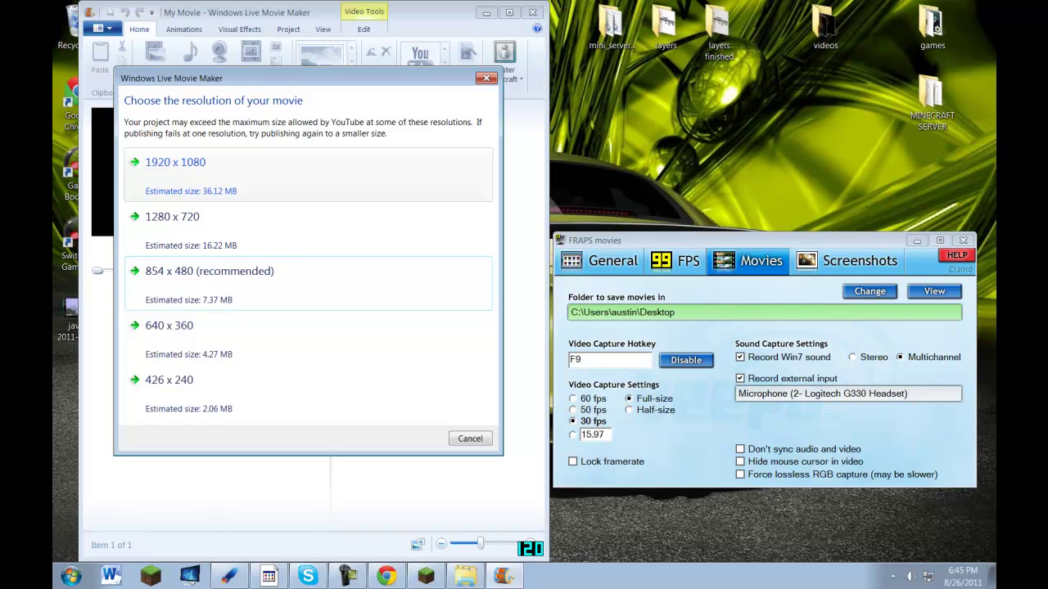
click(175, 162)
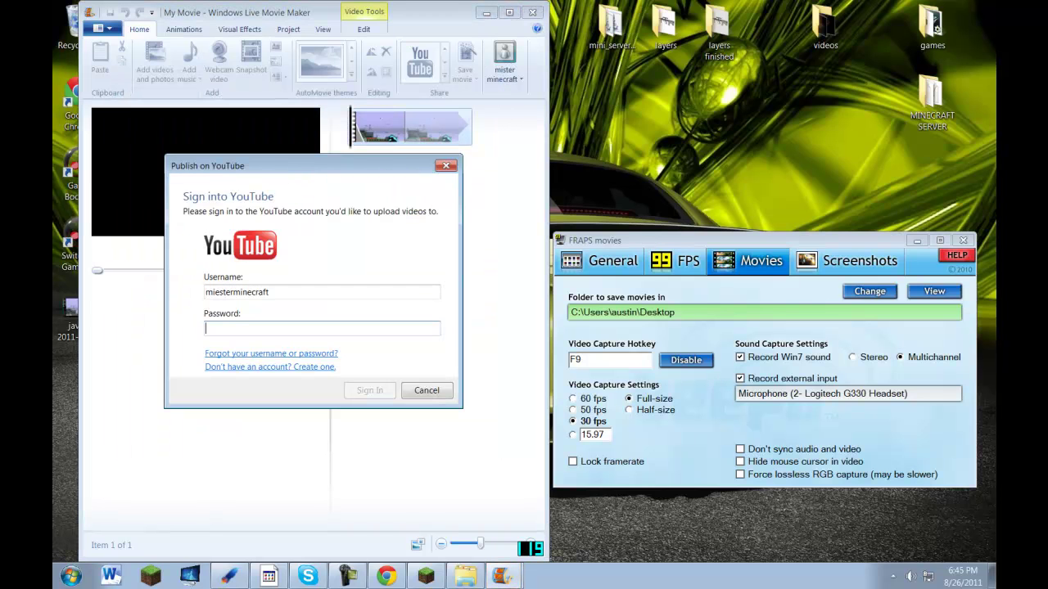
drag(303, 166, 361, 110)
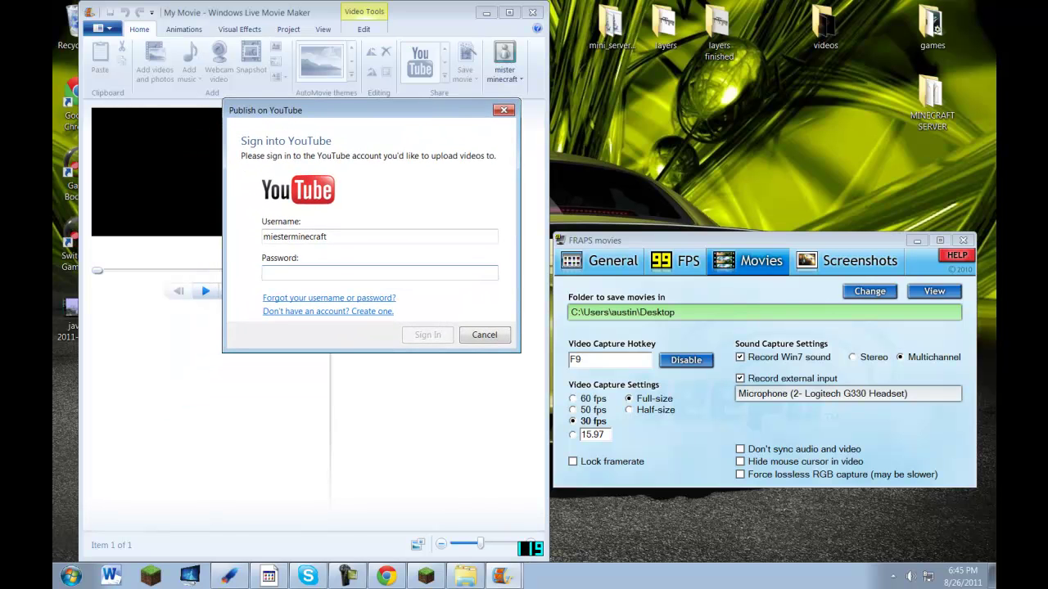
Try to sign in to YouTube with the prefilled username and the account password, and clear the password field
double_click(295, 237)
key(Tab)
key(shift+Tab)
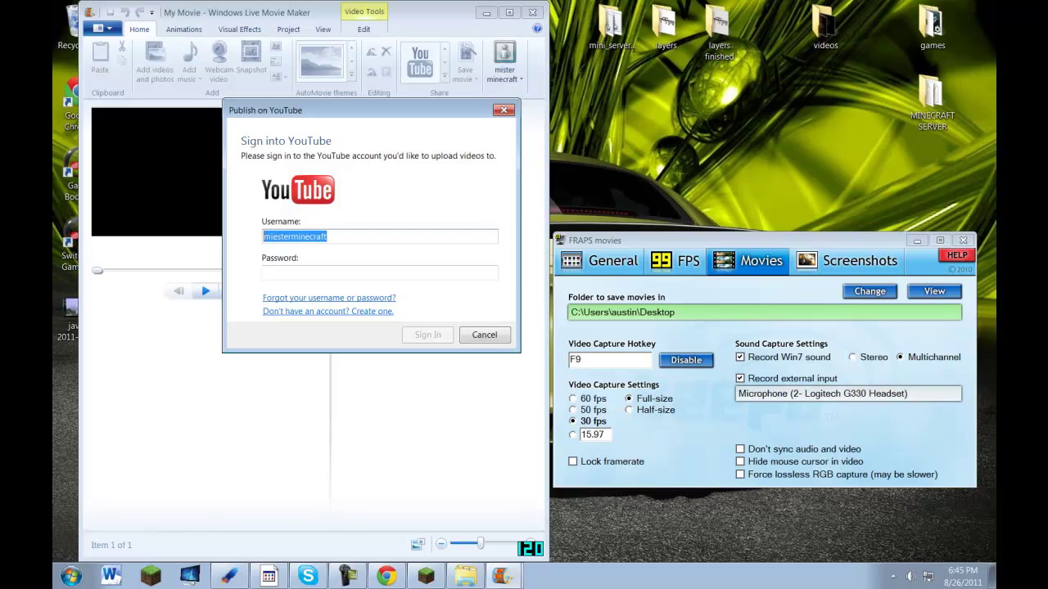
key(Tab)
text(*******)
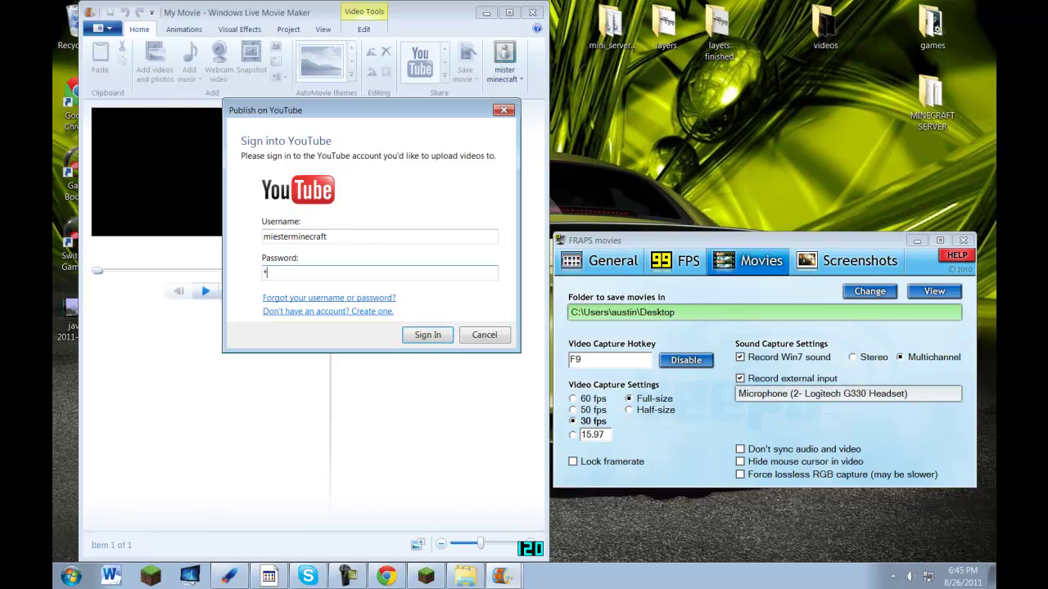
key(Return)
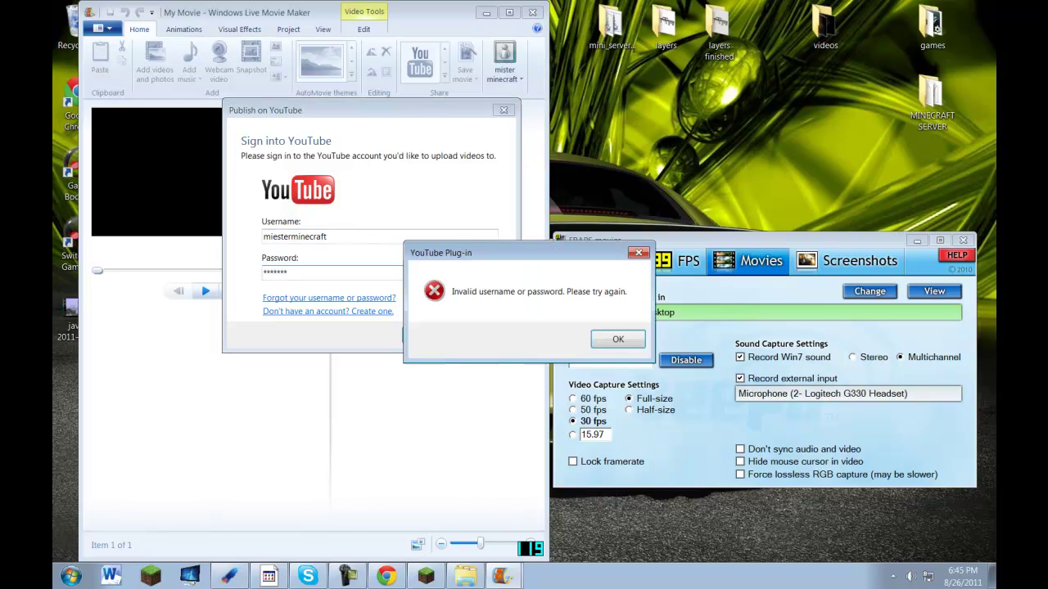
key(Return)
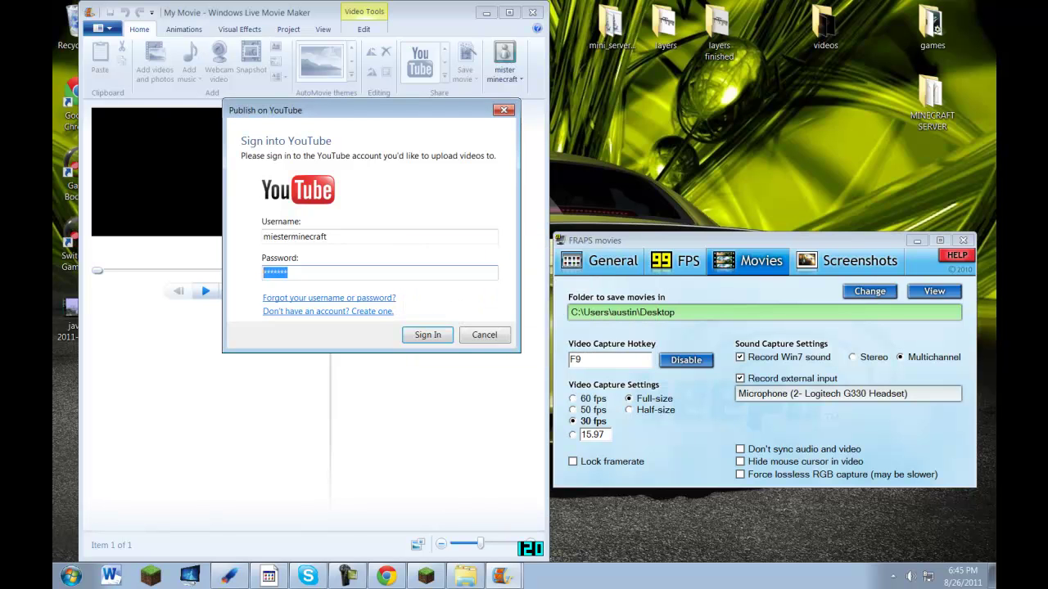
key(BackSpace)
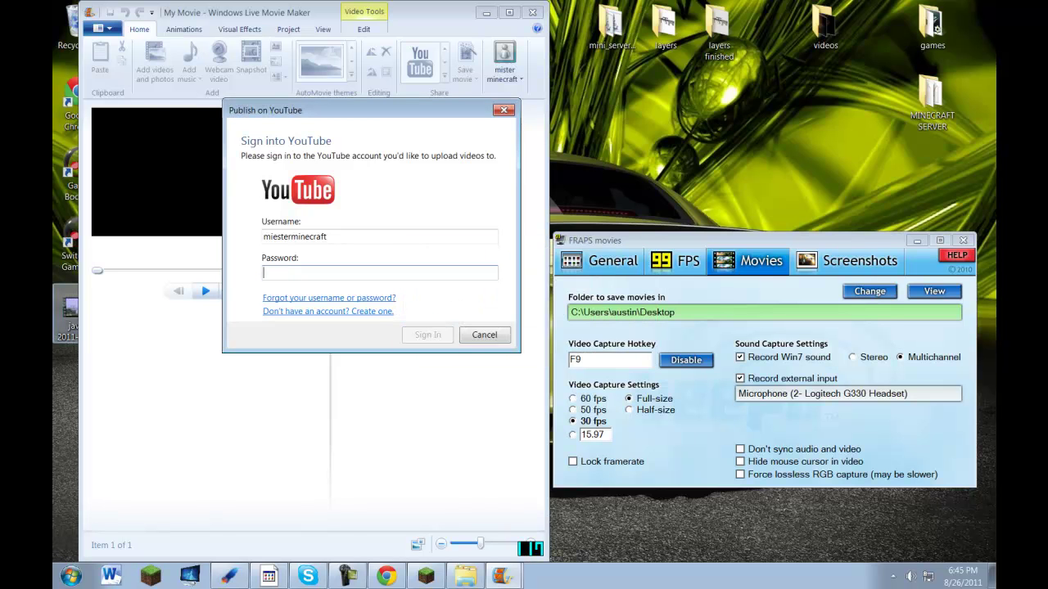
Sign in to YouTube with the account password and reposition the video publishing dialog
text(********)
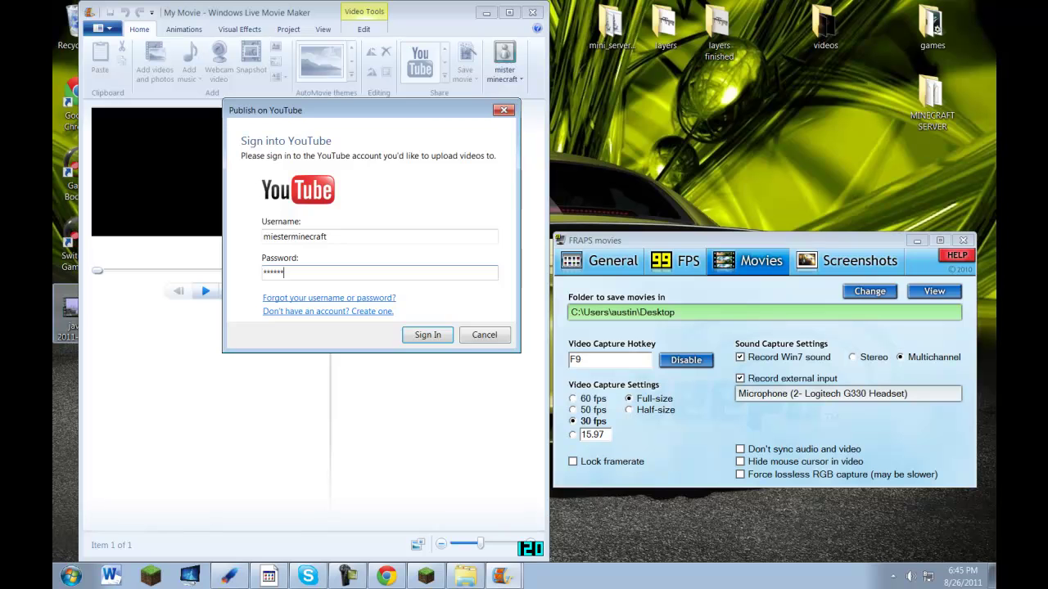
key(Return)
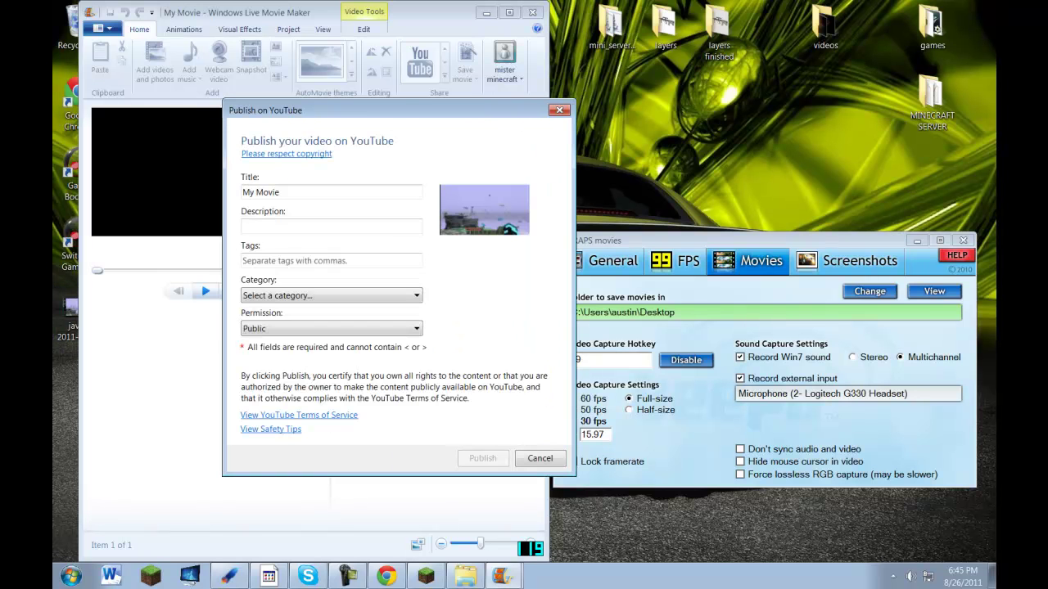
drag(393, 110, 405, 72)
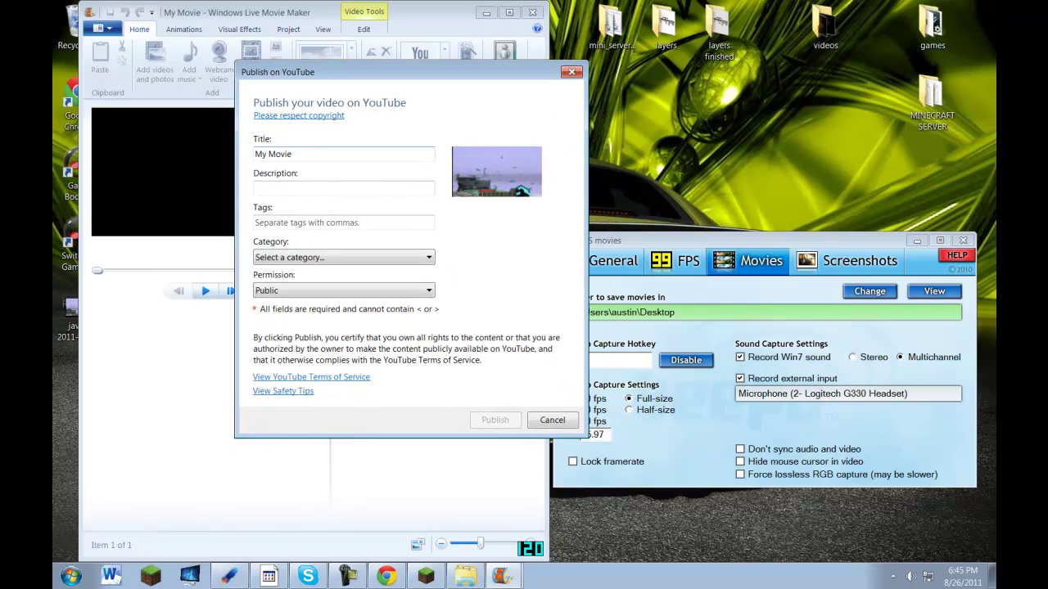
Title the video "fraps test how to record" and enter 1 as both its description and its tag
drag(295, 154, 253, 153)
key(BackSpace)
text(fraps test how to record)
click(256, 188)
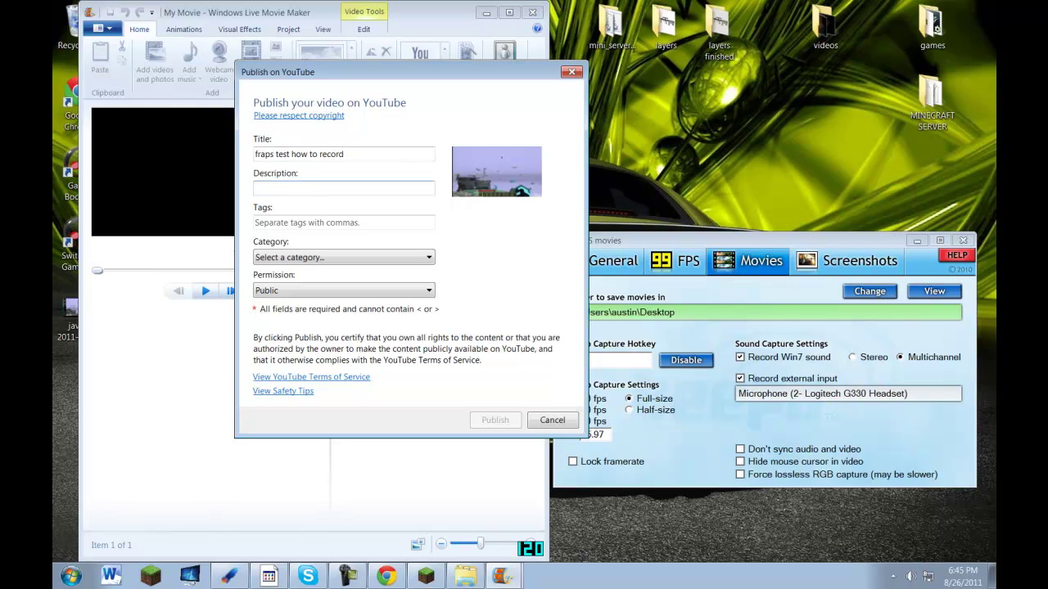
click(257, 223)
text(1)
Set the video's category to Gaming and its permission to Private, keeping the publishing dialog over the movie editor
click(344, 257)
click(344, 257)
click(344, 257)
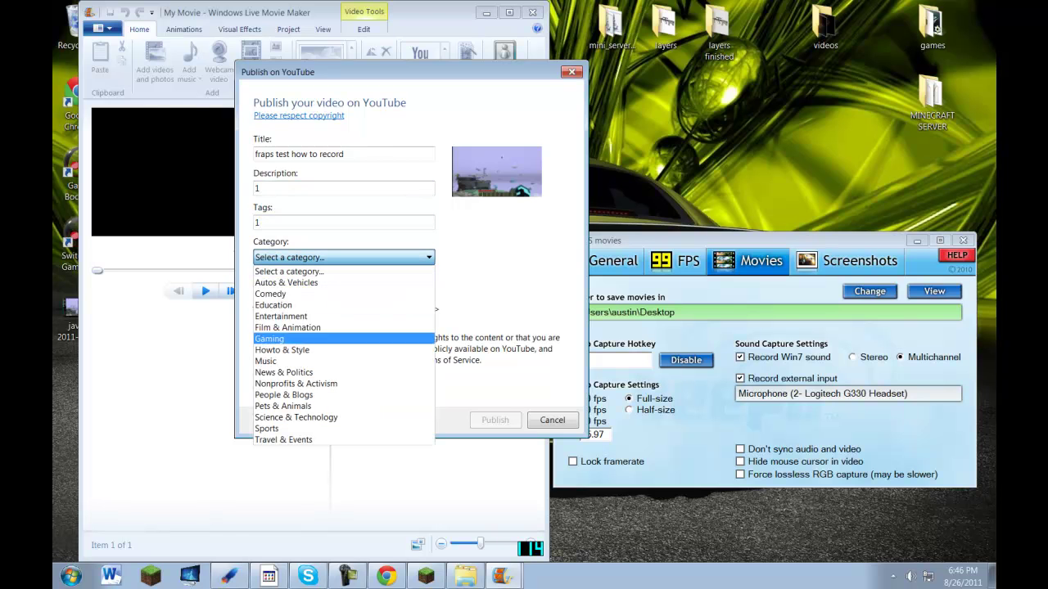
key(Return)
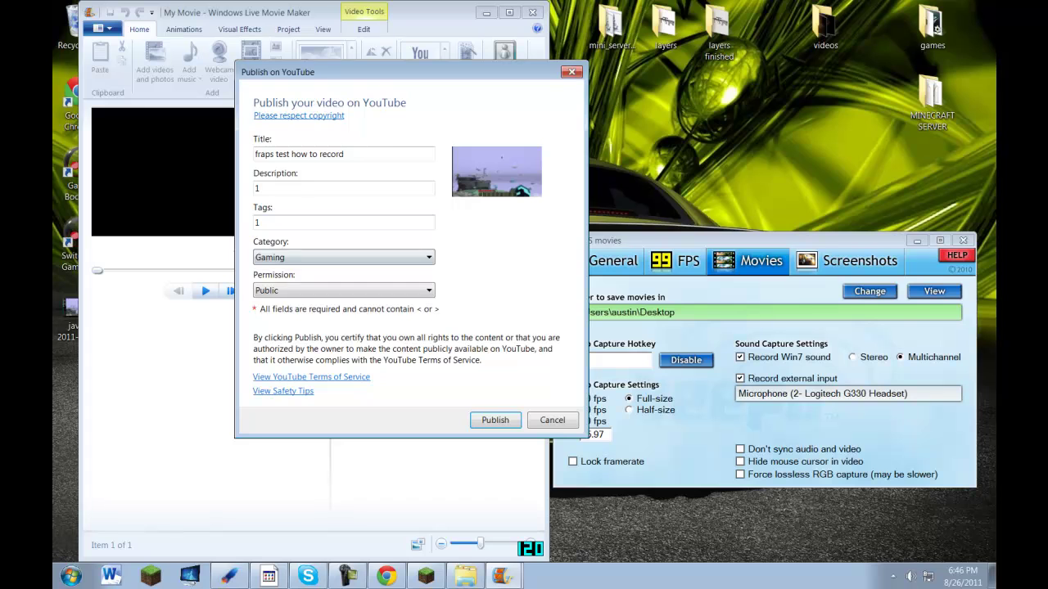
key(Tab)
key(alt+Down)
key(Down)
key(Return)
drag(410, 72, 330, 55)
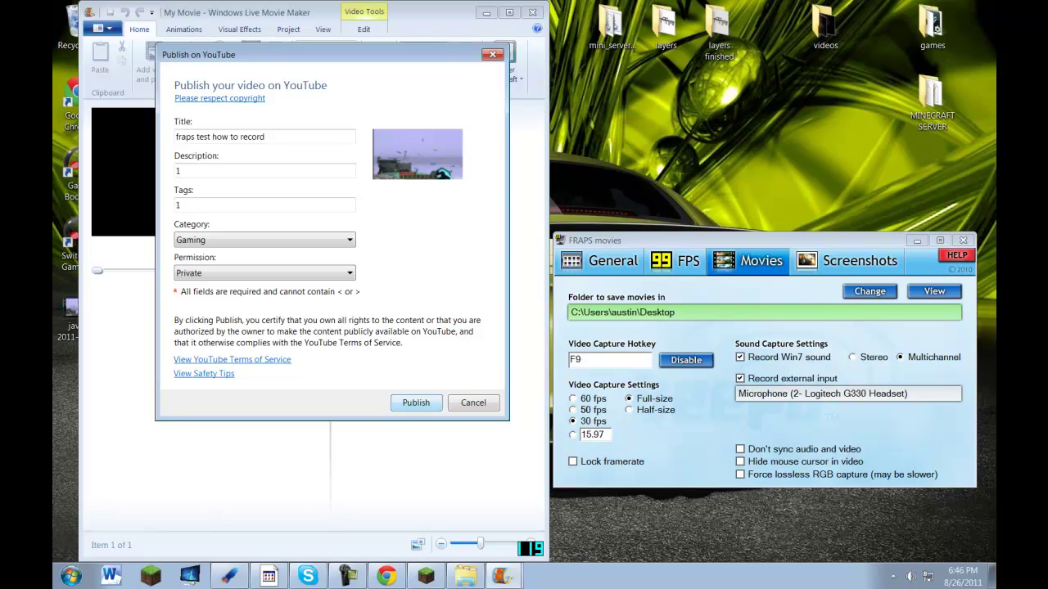
Submit the video for publishing, and resubmit it with the tag extended to 121212
key(Return)
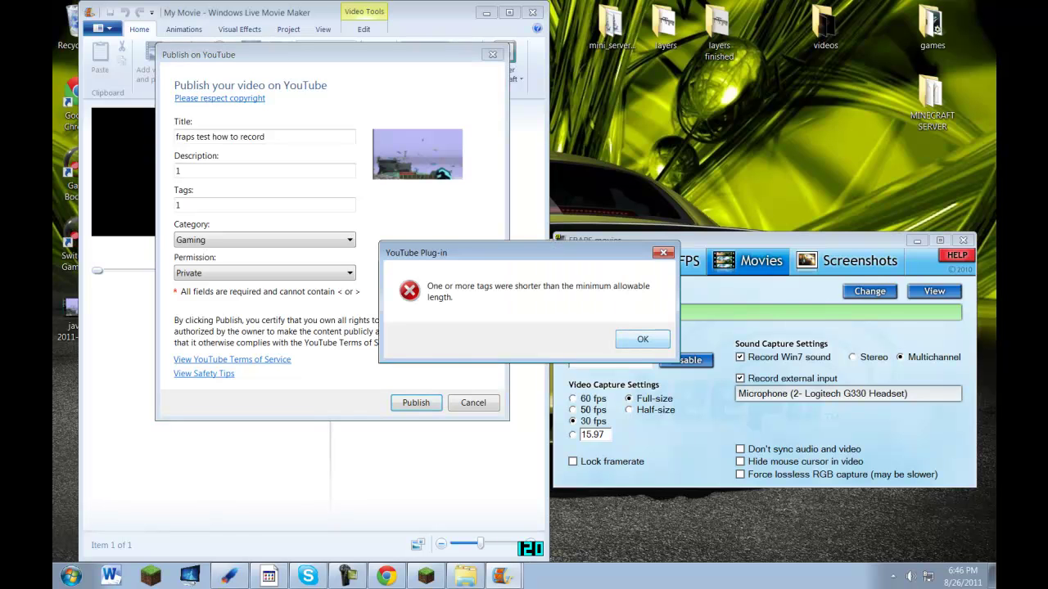
key(Return)
click(196, 205)
text(2)
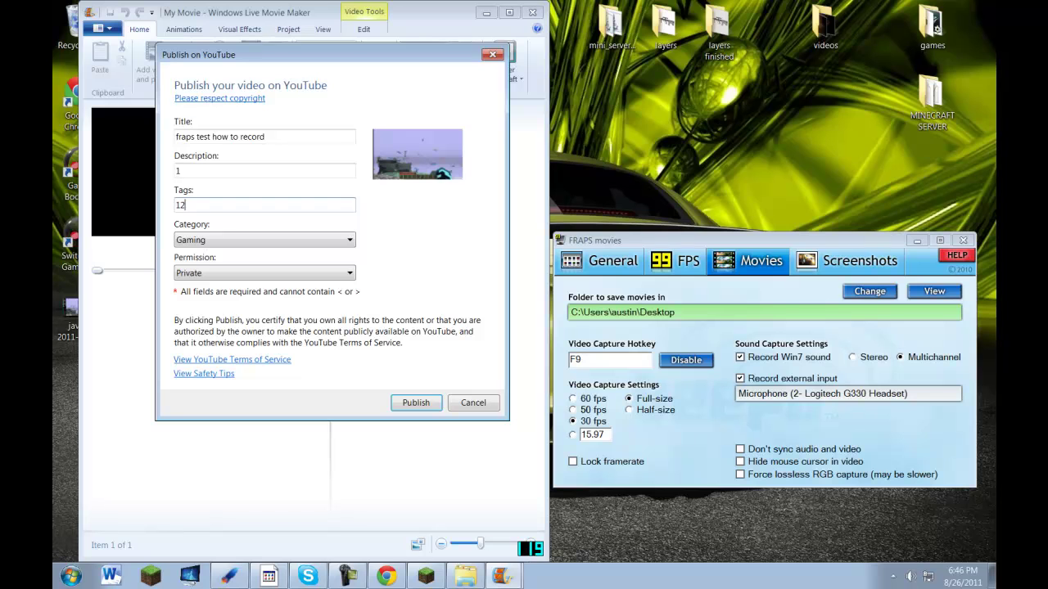
text(1212)
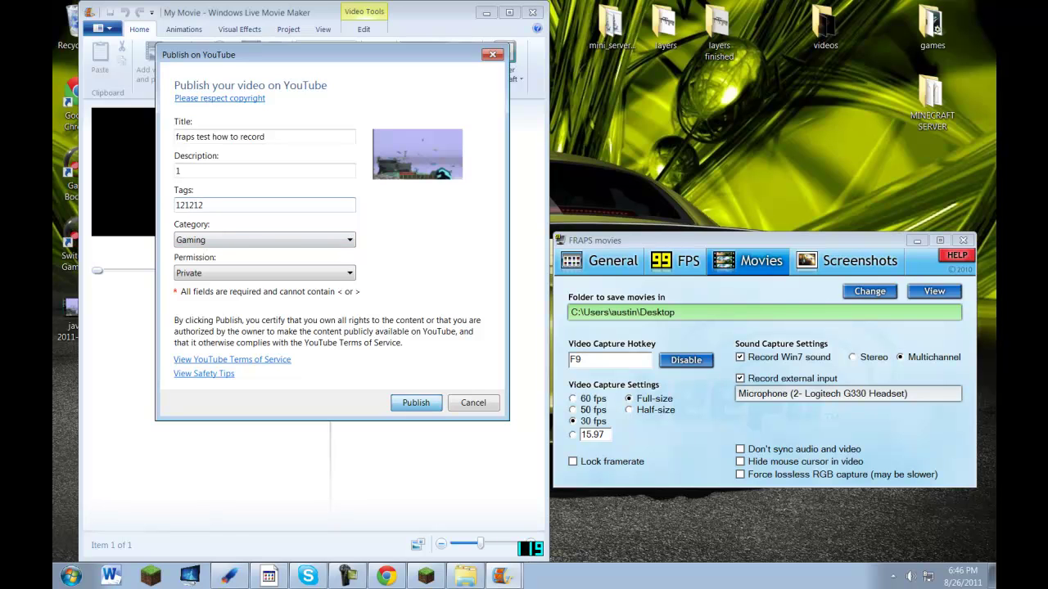
key(Return)
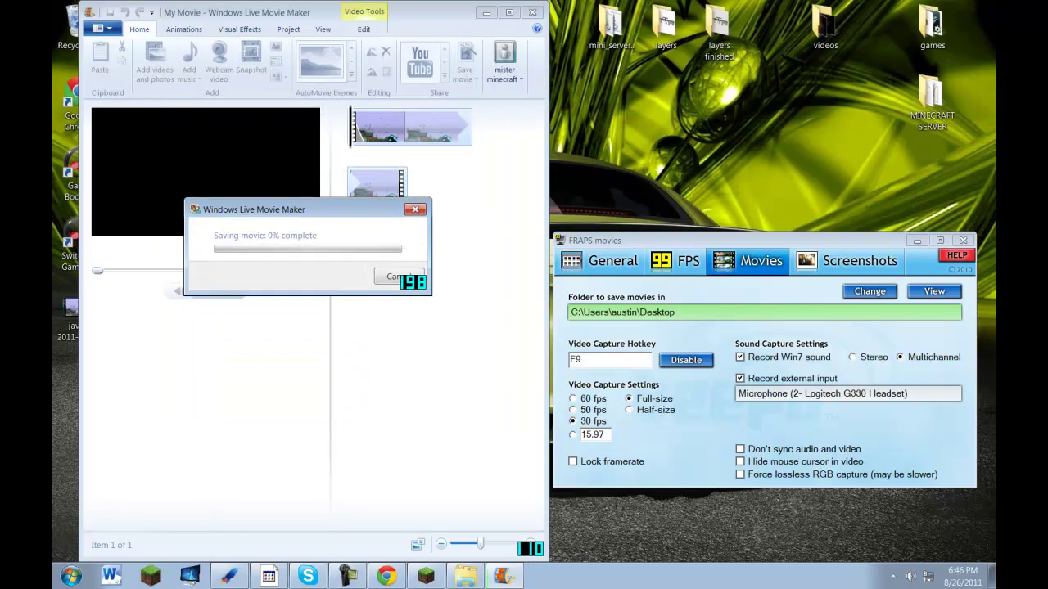
Move the movie-saving progress dialog over the video preview area
drag(271, 163, 232, 140)
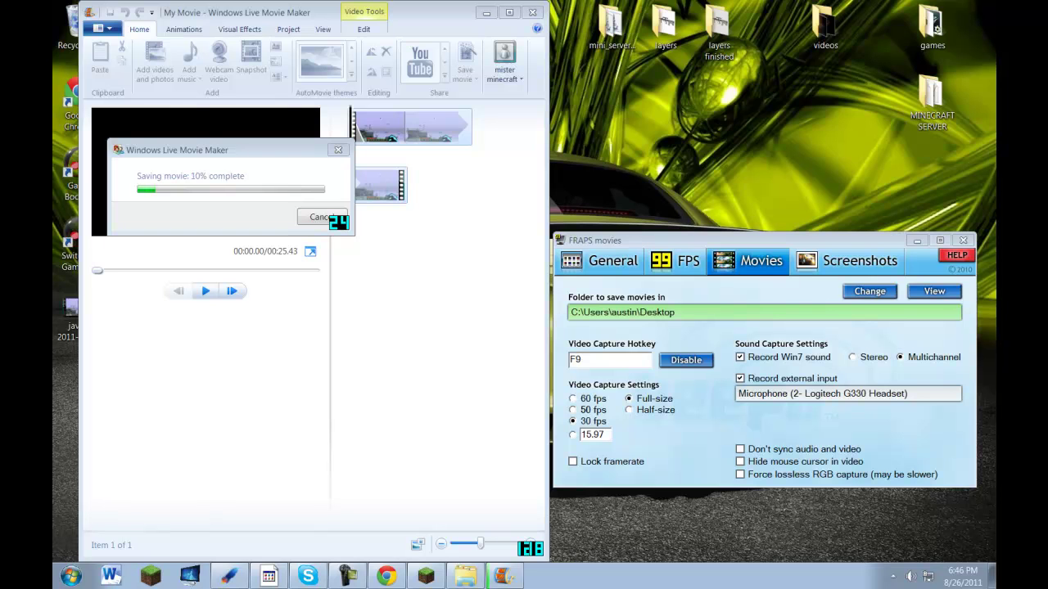
key(alt+Tab)
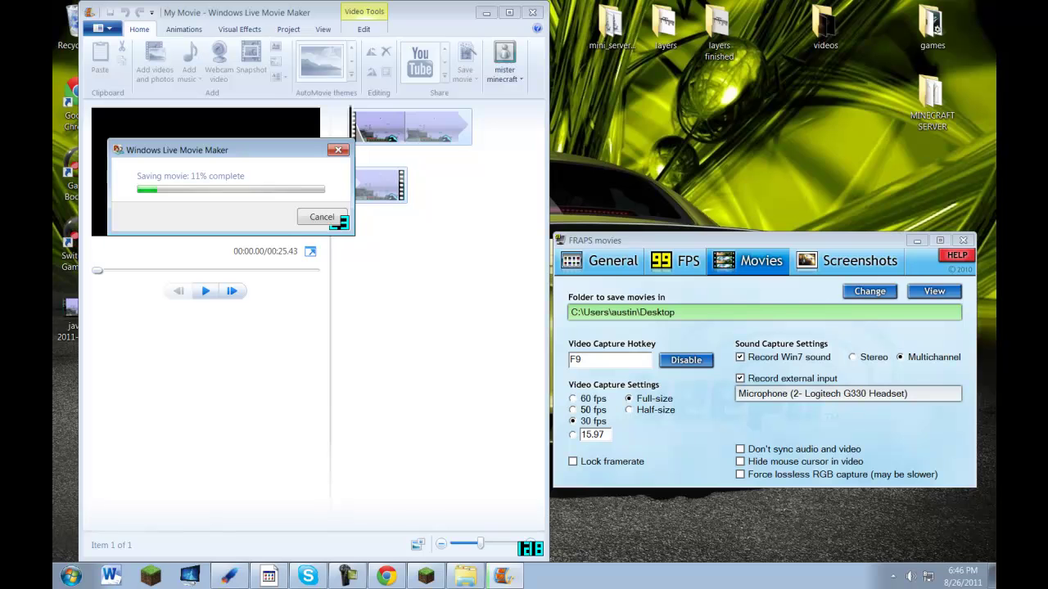
drag(338, 222, 352, 231)
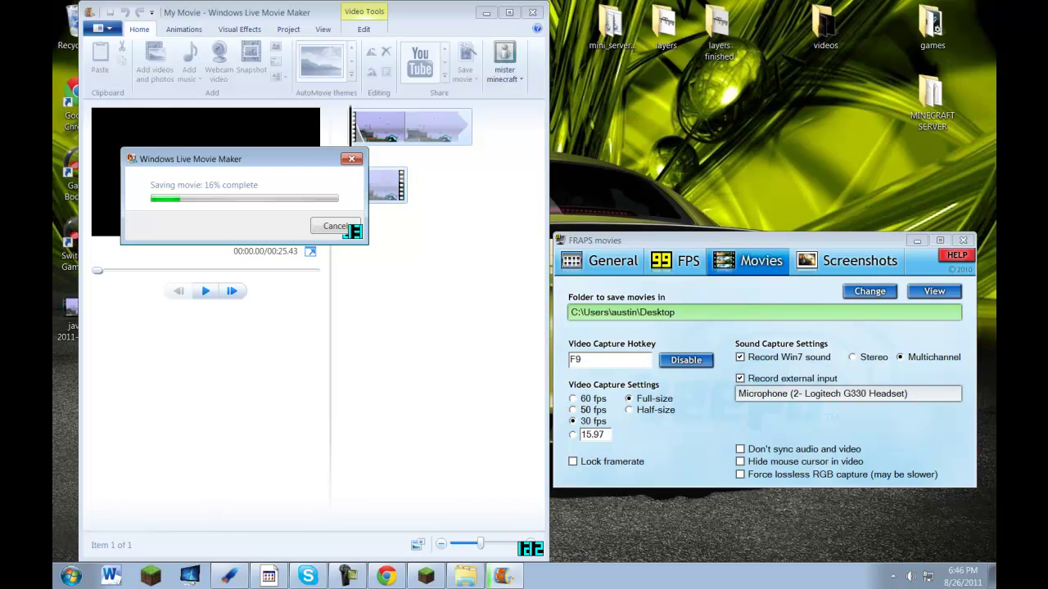
Move the Fraps window beside the movie editor so the saving progress dialog is uncovered
drag(704, 240, 467, 165)
drag(386, 166, 409, 93)
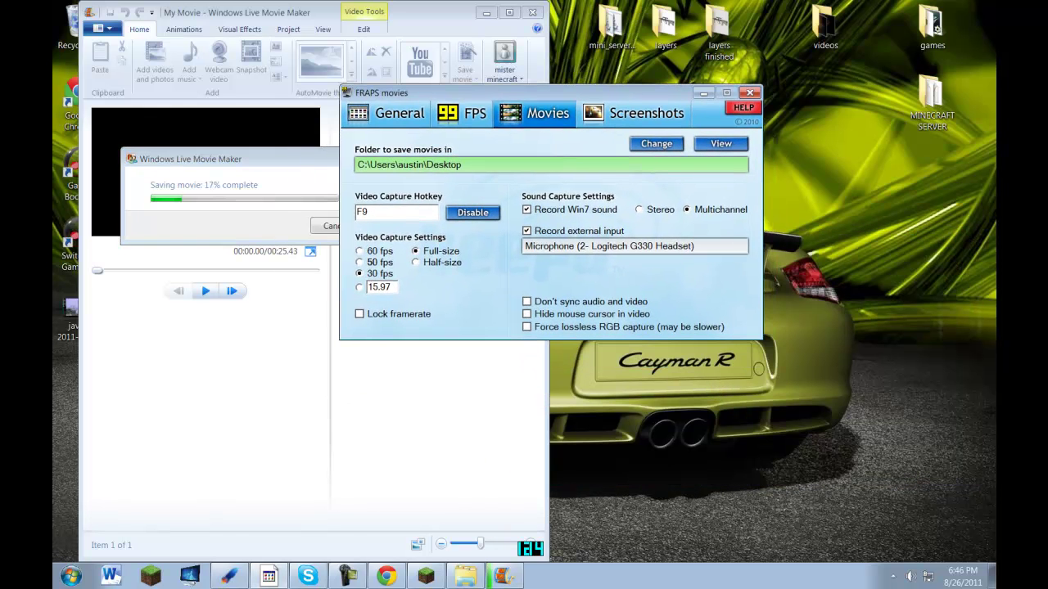
click(502, 577)
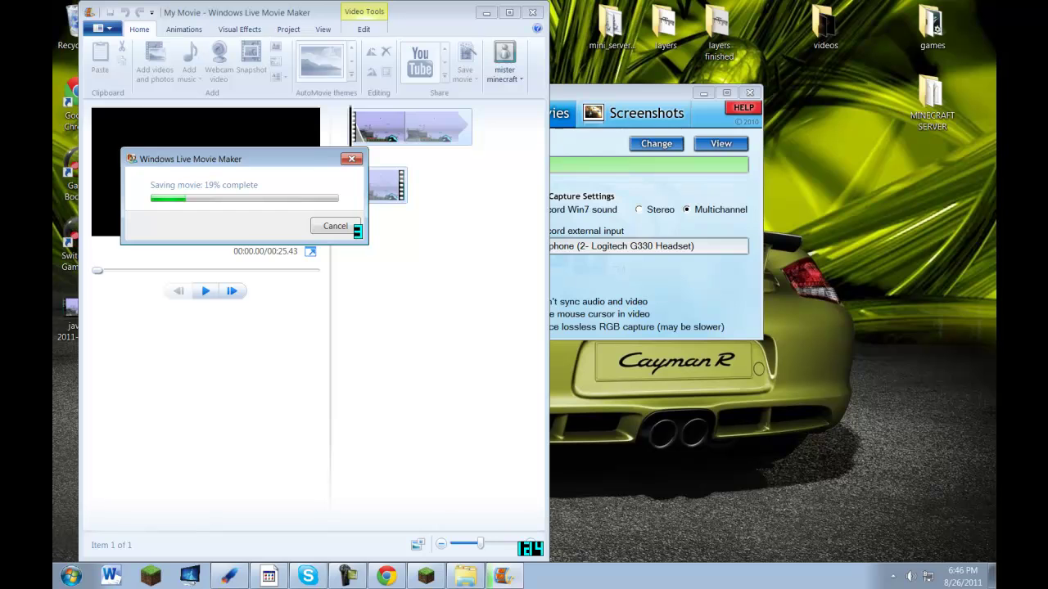
drag(610, 92, 856, 40)
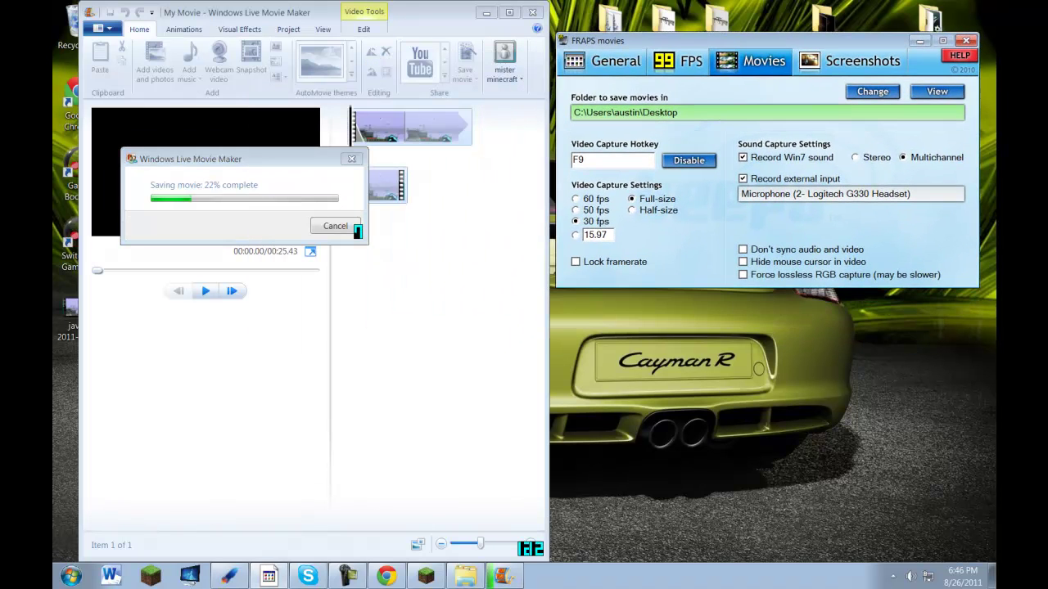